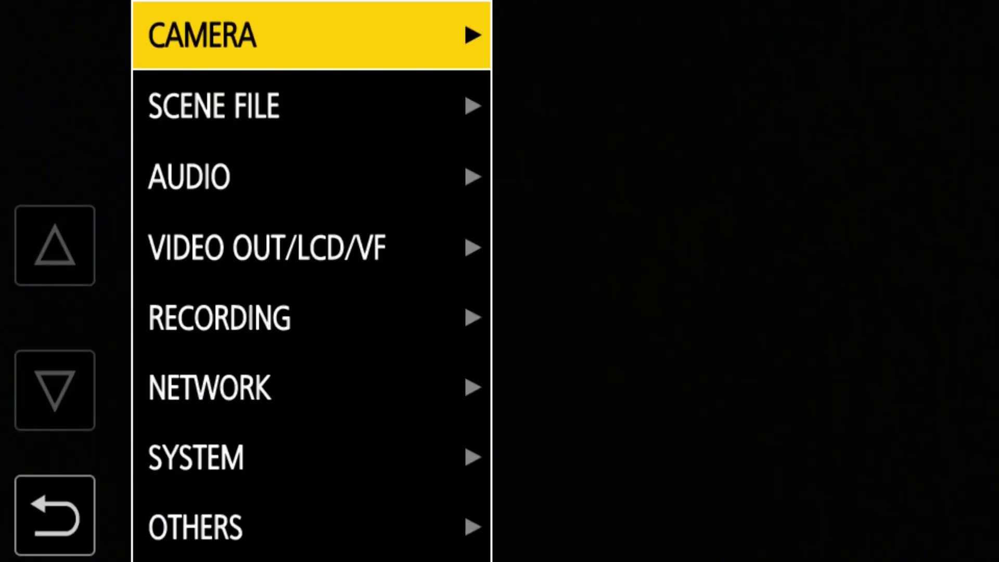
Set the NETWORK DEVICE SEL option to LAN
key(Down)
key(Down)
key(Down)
key(Down)
key(Down)
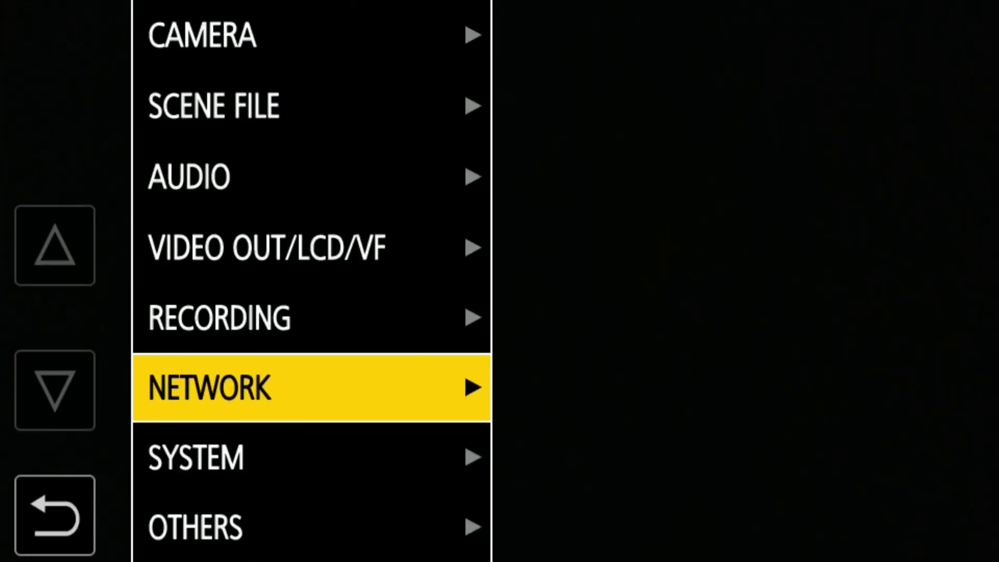
key(Right)
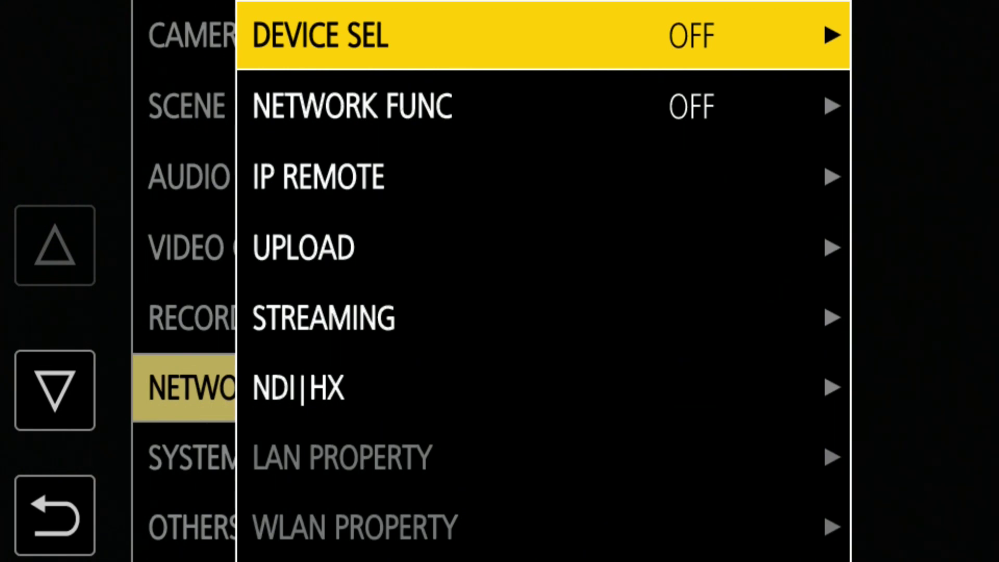
key(Right)
key(Down)
key(Down)
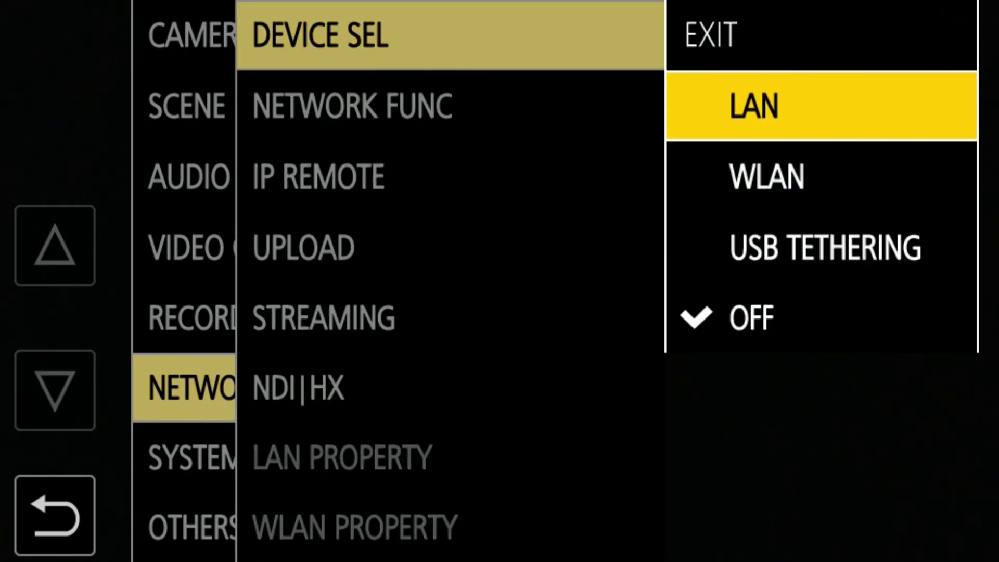
key(Return)
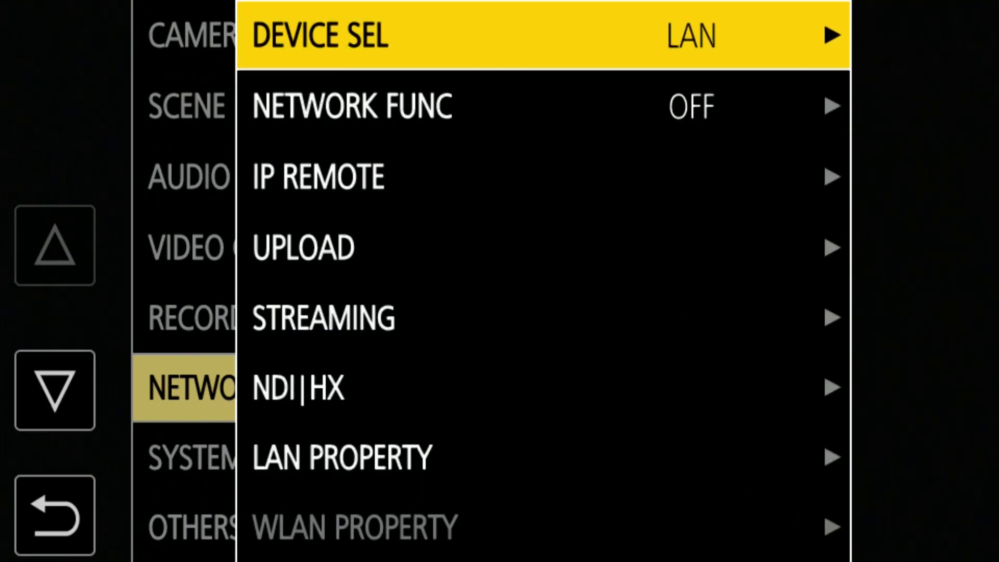
Set IP REMOTE ENABLE/DISABLE to ENABLE(HOLD)
key(Down)
key(Down)
key(Right)
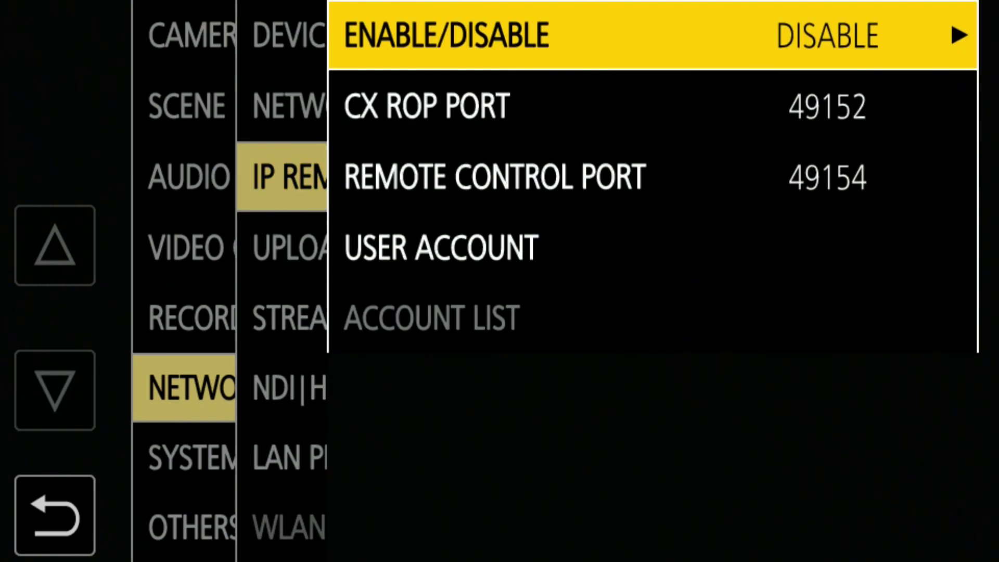
key(Right)
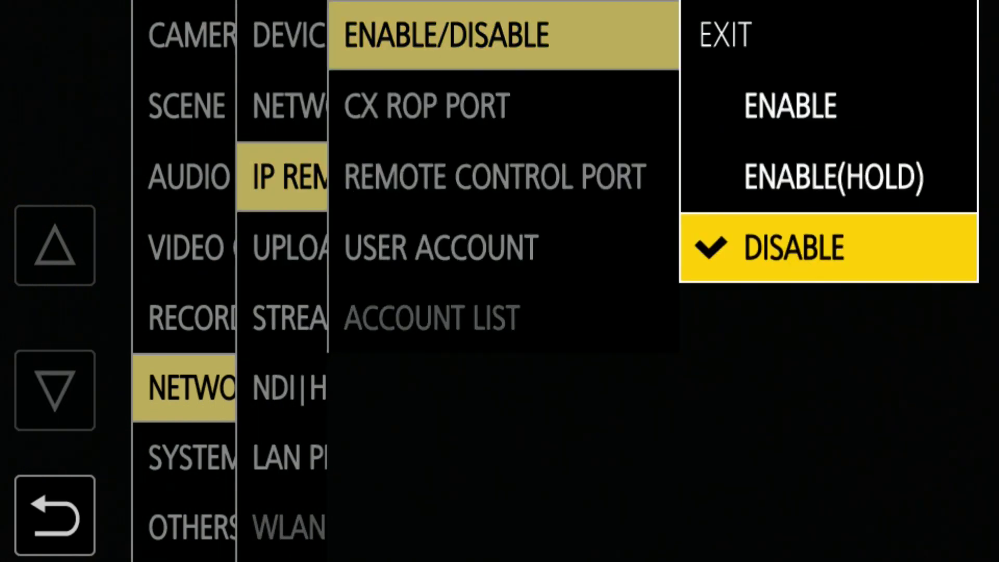
key(Down)
key(Down)
key(Down)
key(Return)
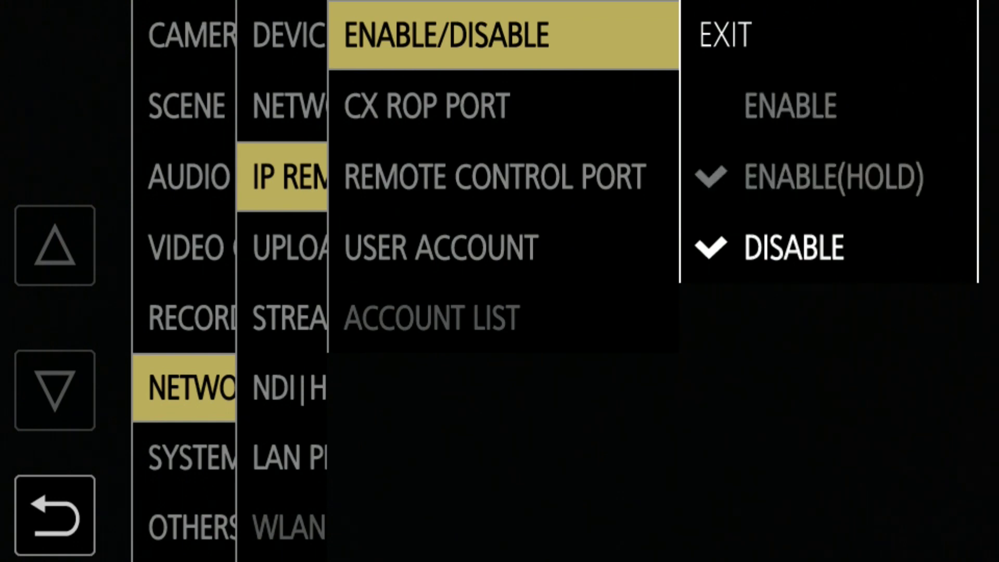
key(Down)
key(Down)
key(Down)
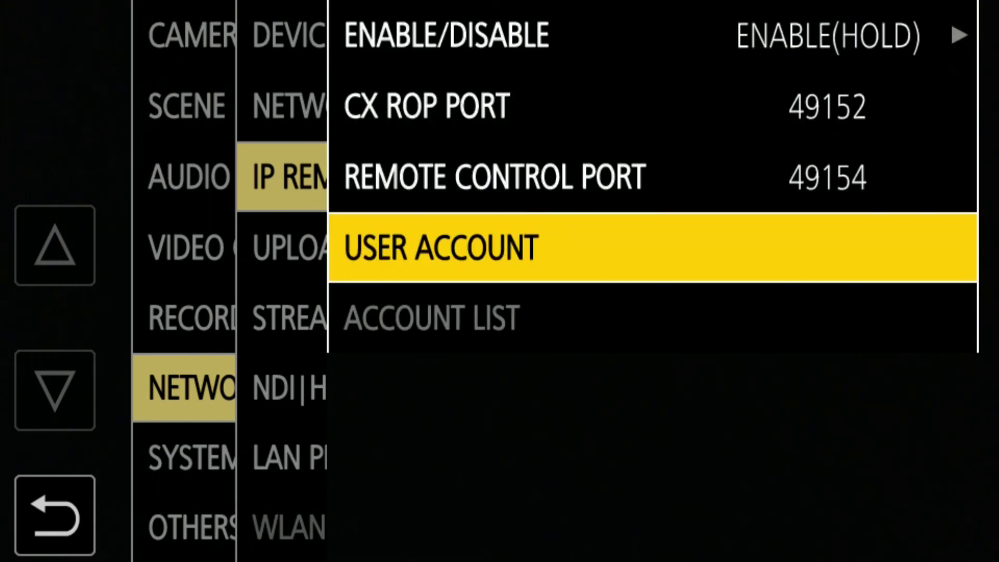
Create a new IP remote user account named CX350 on the on-screen keyboard
key(Return)
key(Right)
key(Right)
key(Right)
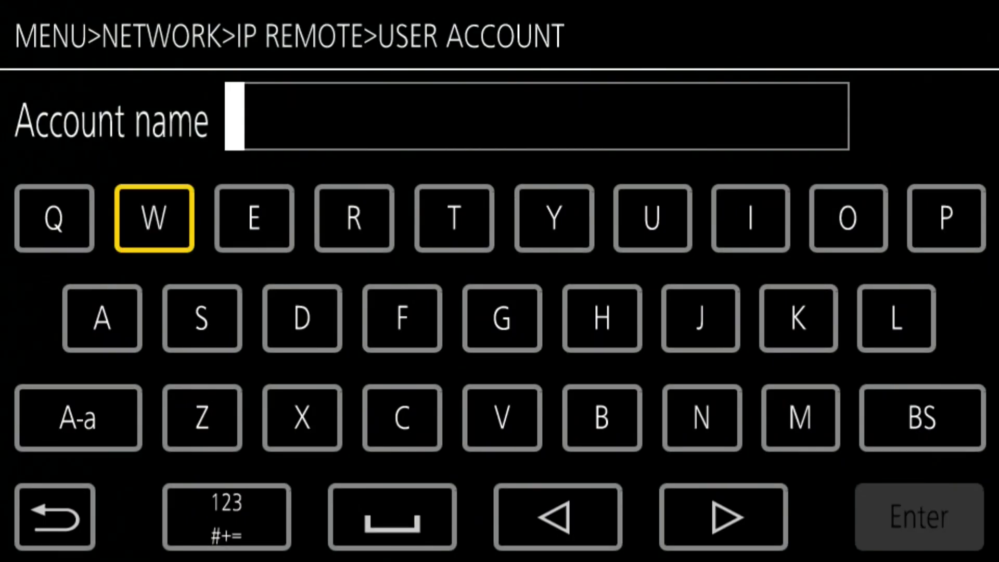
key(Down)
key(Down)
key(Return)
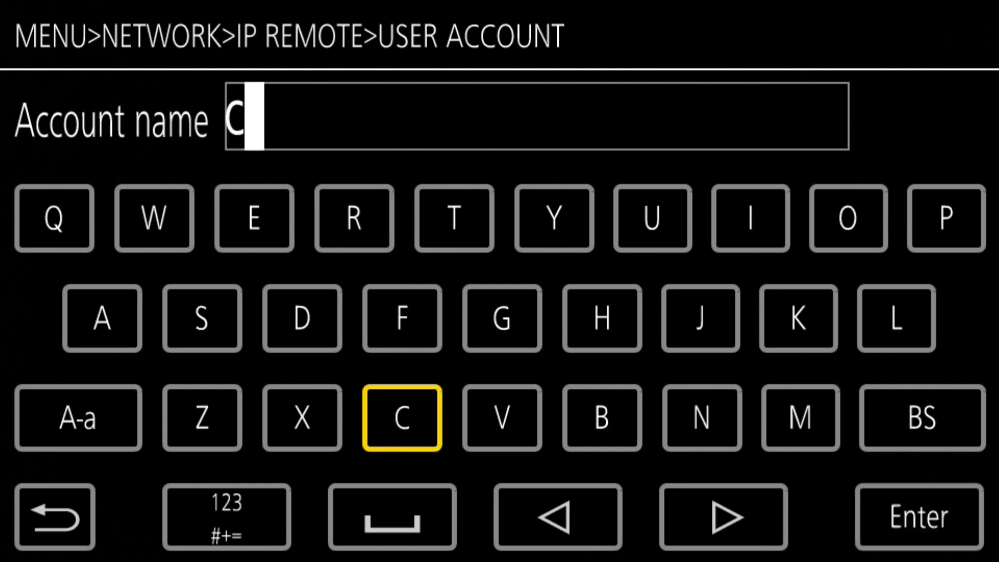
key(Left)
key(Return)
key(Down)
key(Return)
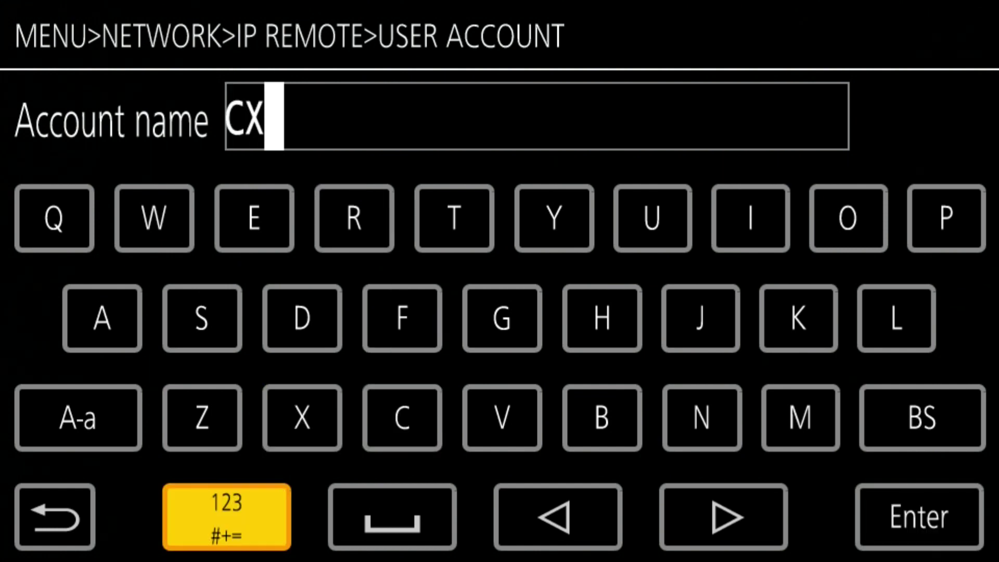
key(Up)
key(Up)
key(Up)
key(Right)
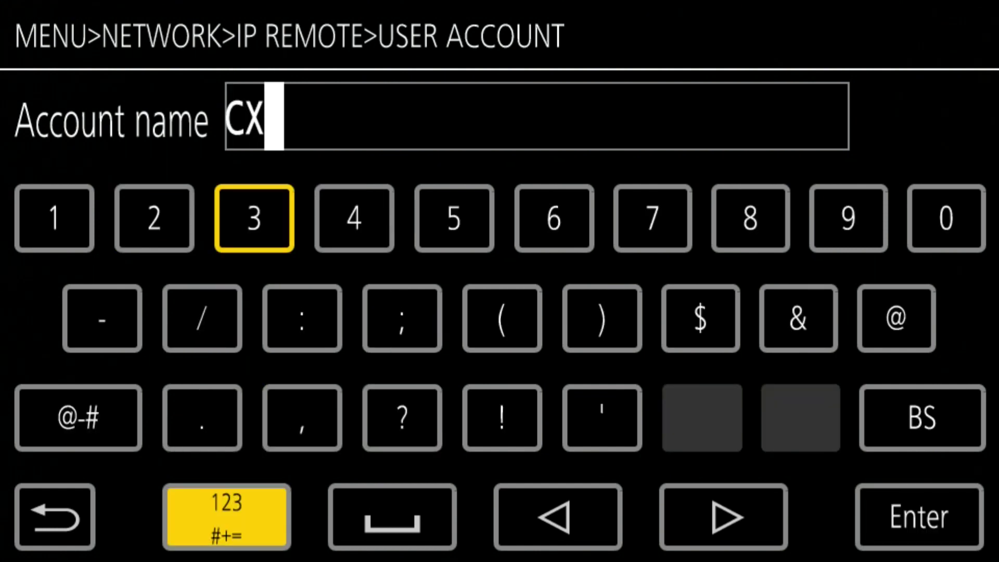
key(Return)
key(Right)
key(Right)
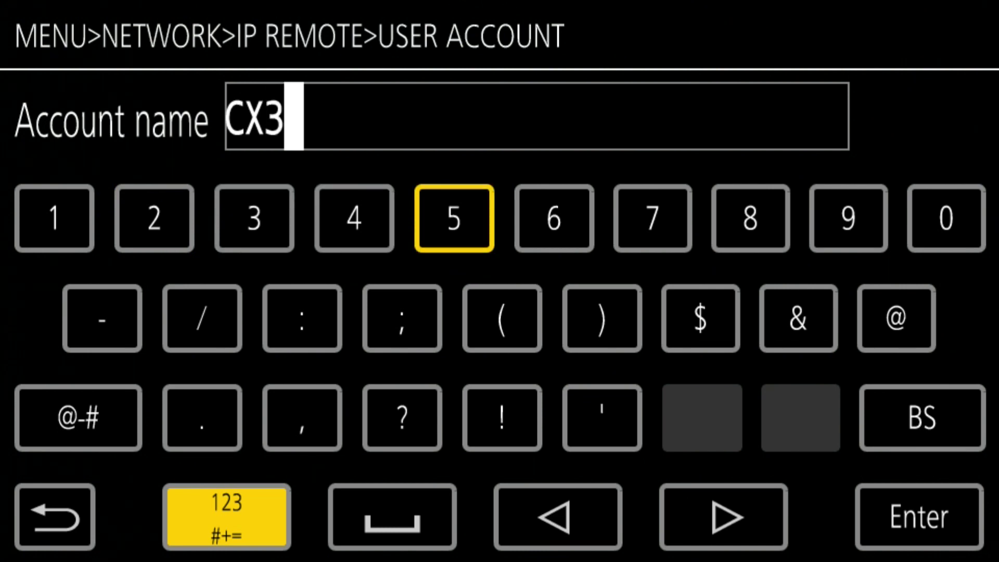
key(Return)
key(Right)
key(Right)
key(Right)
key(Right)
key(Right)
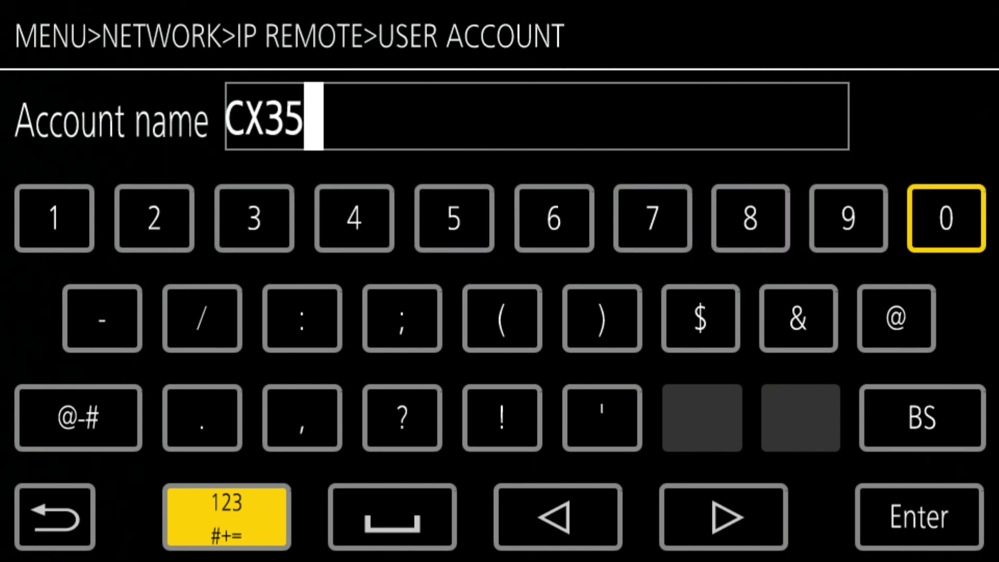
key(Return)
key(Down)
key(Down)
Enter an 8-character password and save the account, returning to the NETWORK list
key(Down)
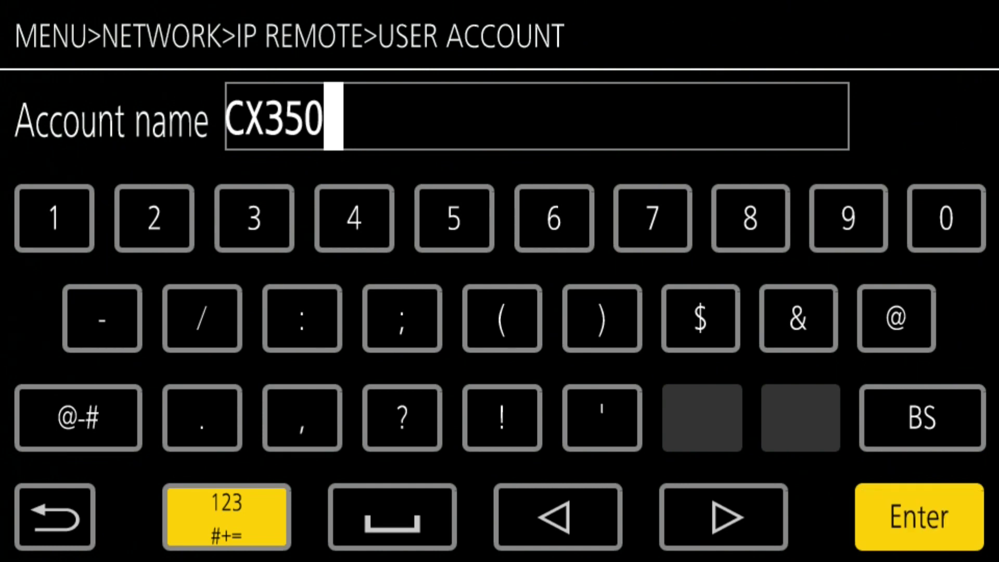
key(Return)
key(Down)
key(Down)
key(Down)
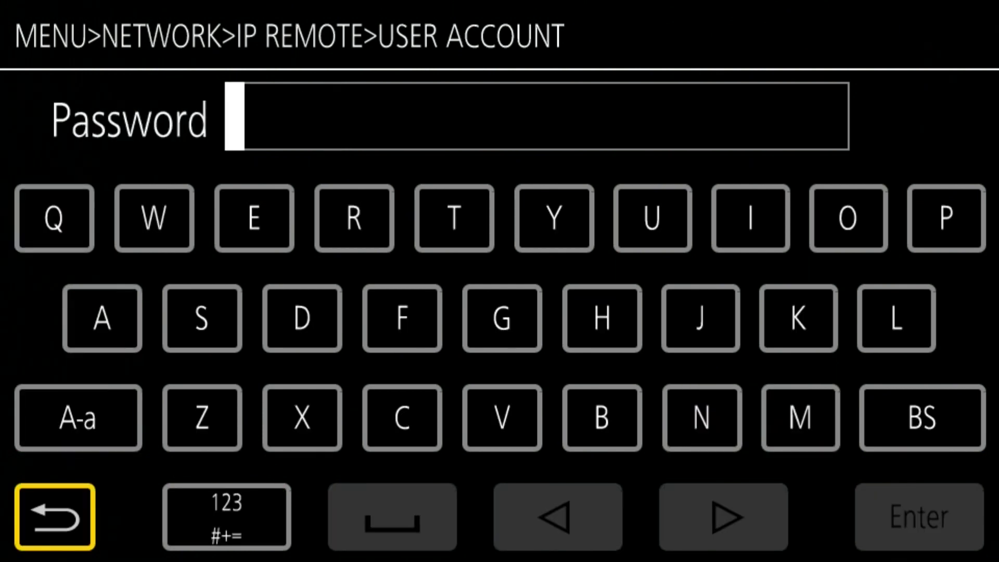
key(Right)
key(Return)
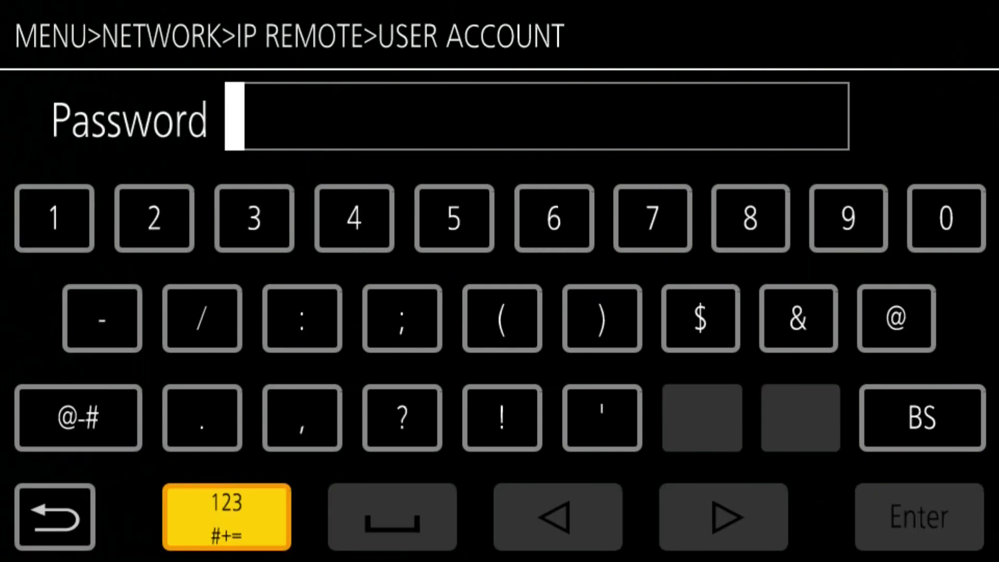
key(Up)
key(Up)
key(Up)
key(Left)
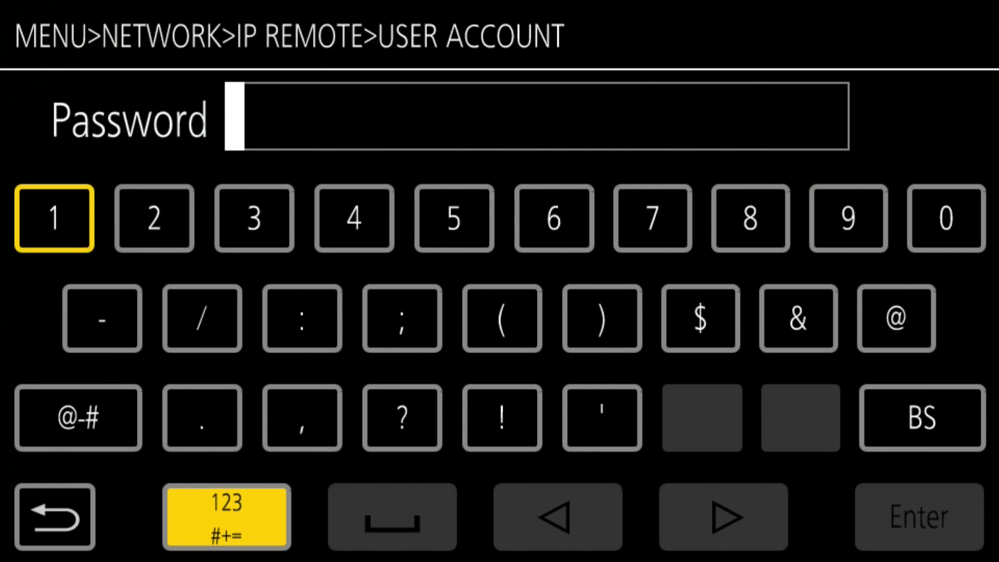
key(Return)
key(Right)
key(Return)
key(Right)
key(Return)
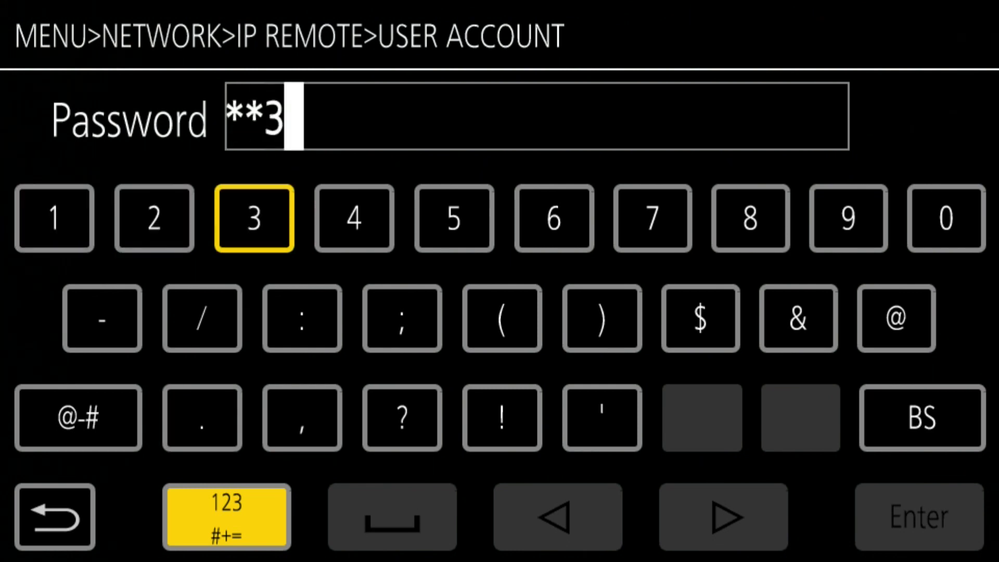
key(Right)
key(Return)
key(Right)
key(Return)
key(Right)
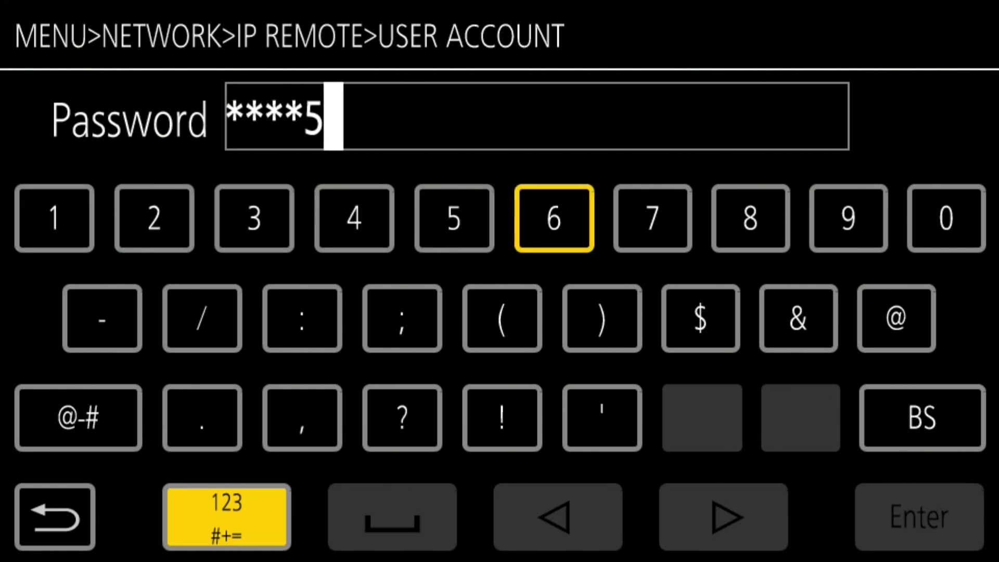
key(Return)
key(Right)
key(Return)
key(Right)
key(Return)
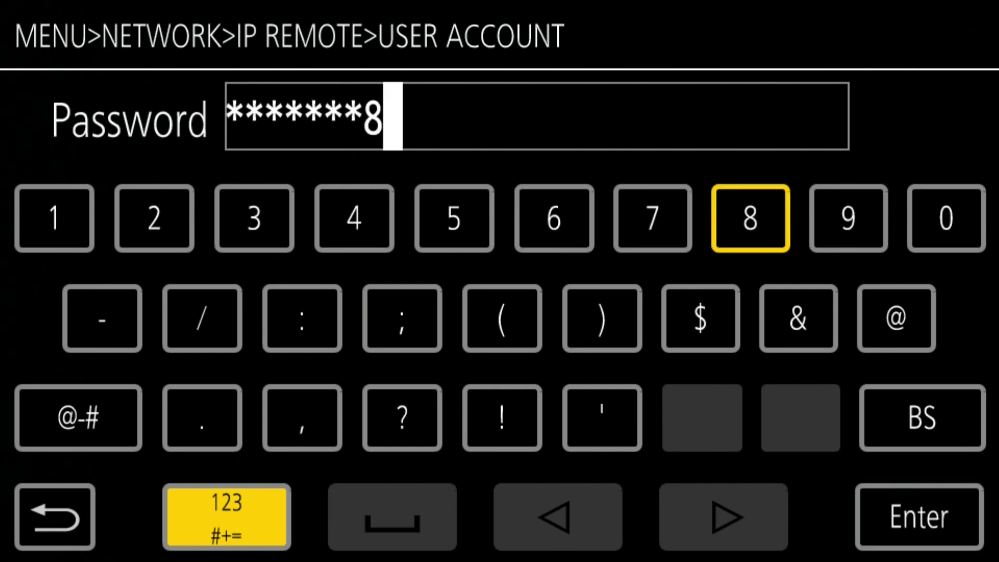
key(Down)
key(Down)
key(Down)
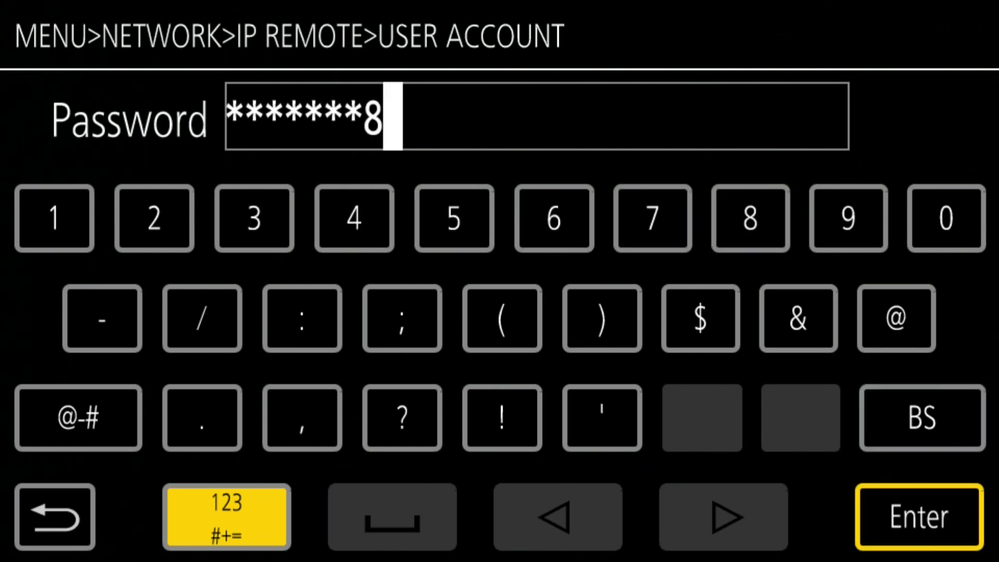
key(Return)
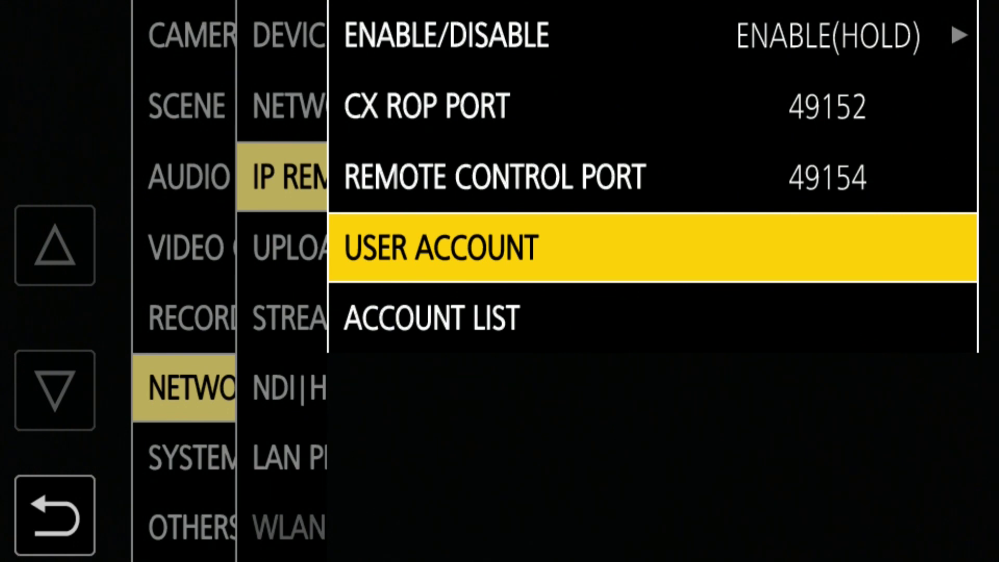
key(Left)
Open the IPv4 IP ADDRESS field under LAN PROPERTY for editing
key(Down)
key(Down)
key(Down)
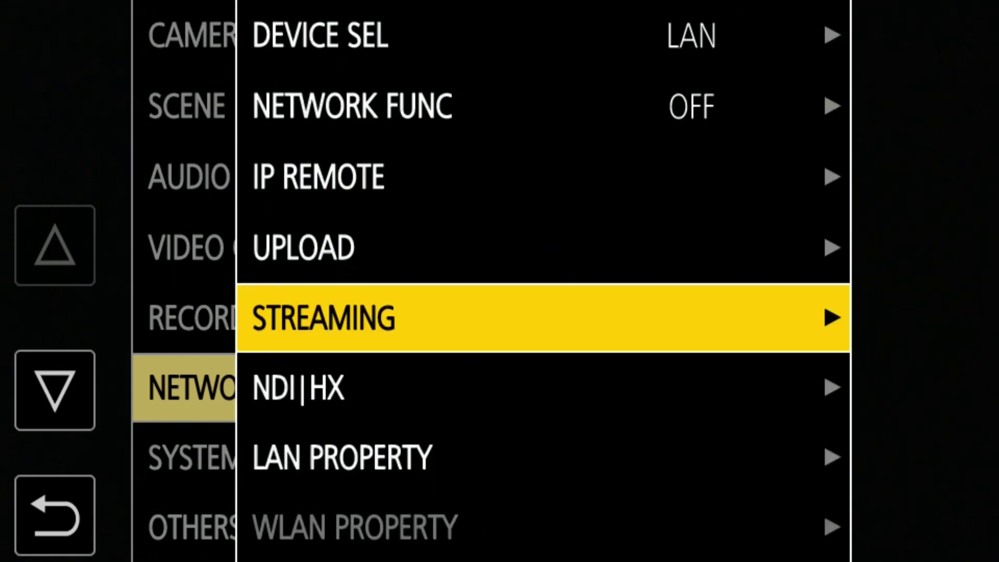
key(Down)
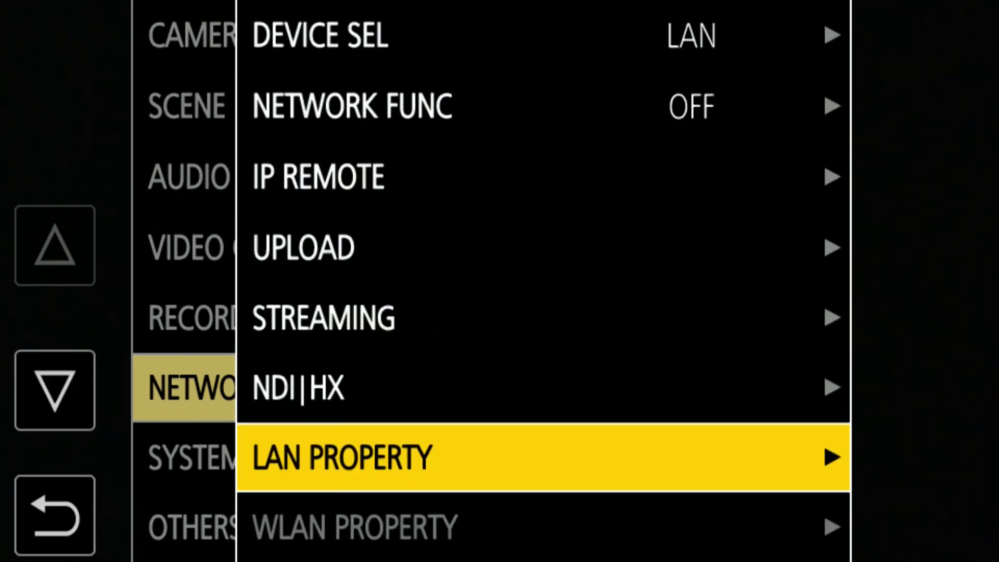
key(Right)
key(Right)
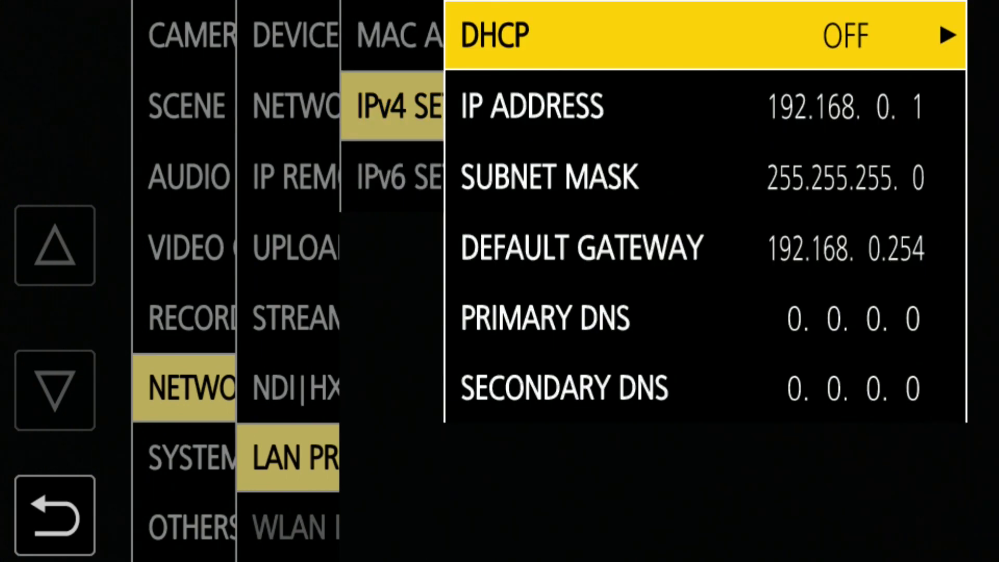
key(Down)
key(Return)
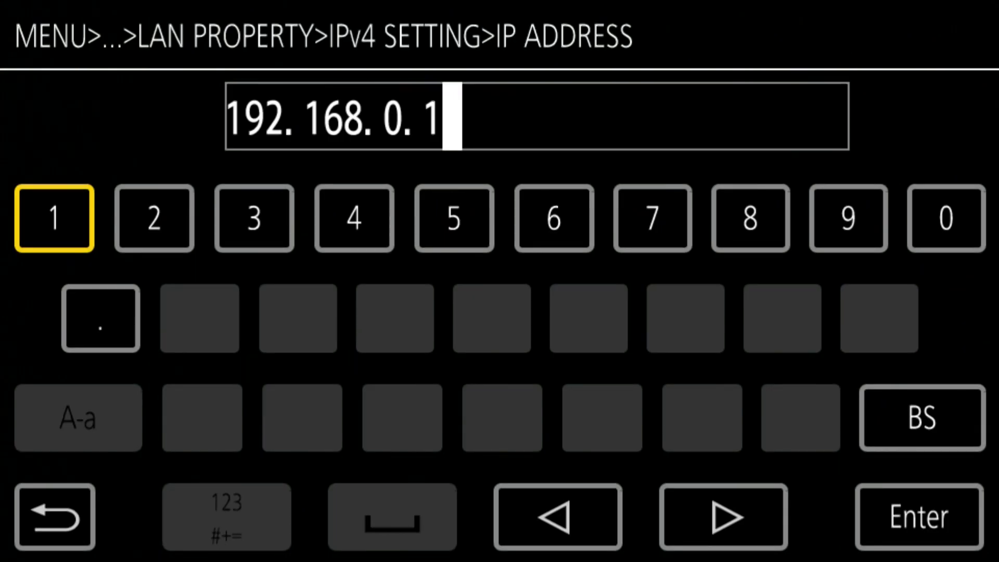
Change the camera IP address from 192.168.0.1 to 192.168.0.35 and confirm
key(Down)
key(Down)
key(Return)
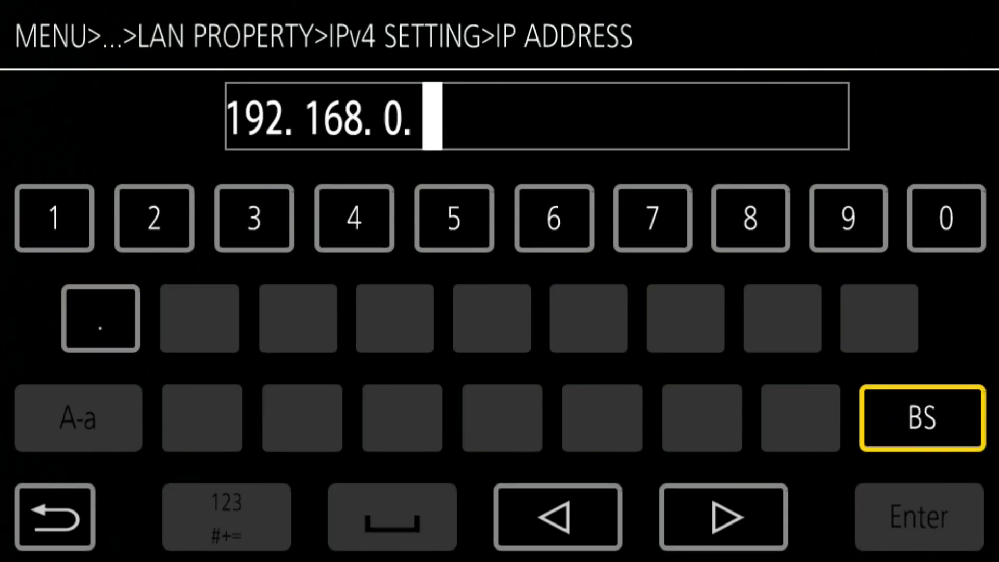
key(Up)
key(Left)
key(Left)
key(Left)
key(Left)
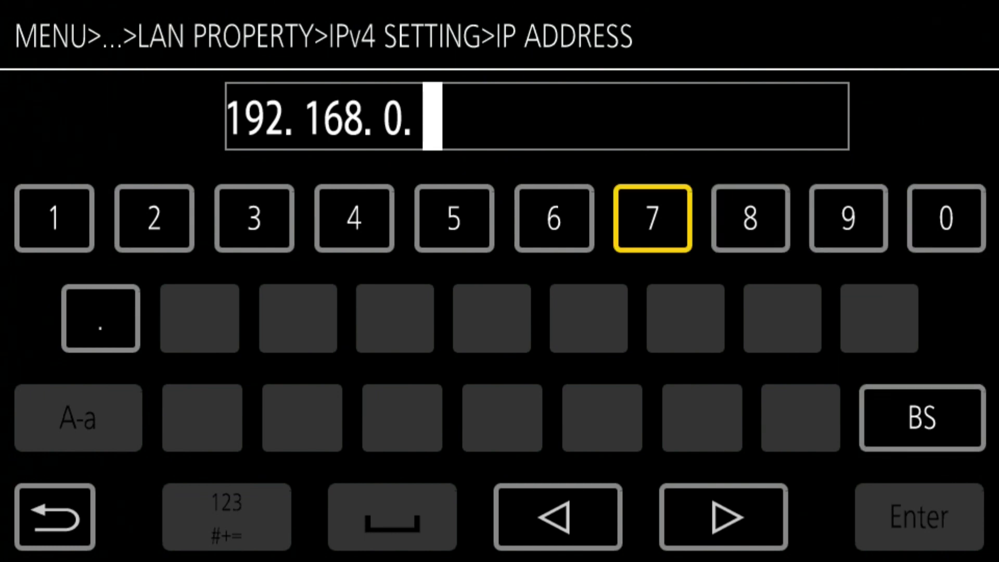
key(Left)
key(Left)
key(Left)
key(Return)
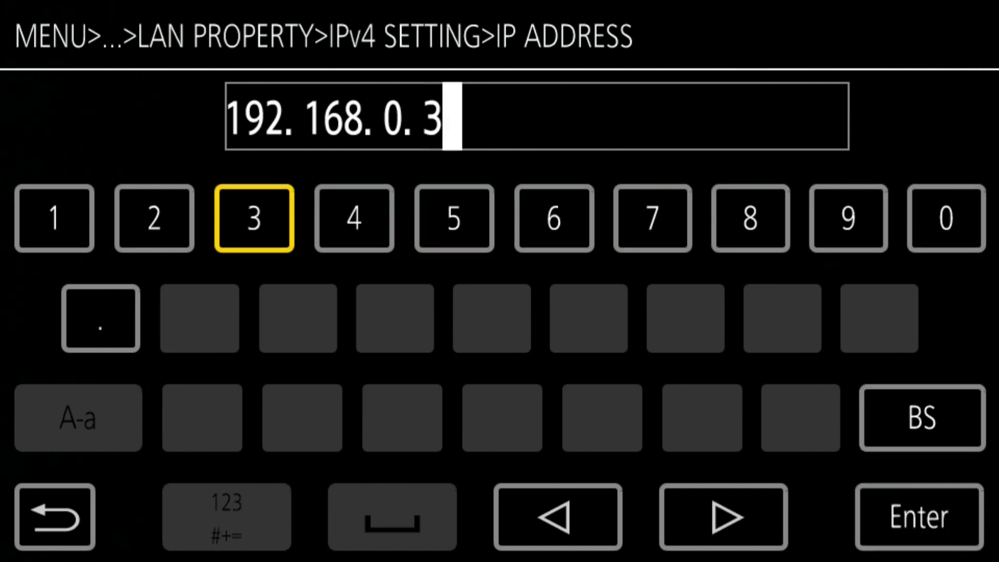
key(Right)
key(Right)
key(Return)
key(Right)
key(Right)
key(Right)
key(Right)
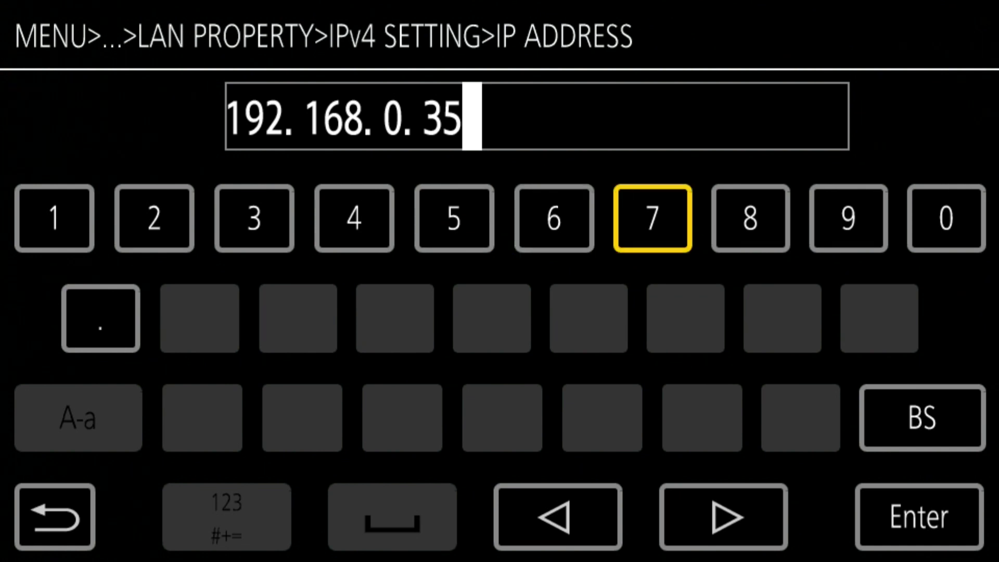
key(Down)
key(Down)
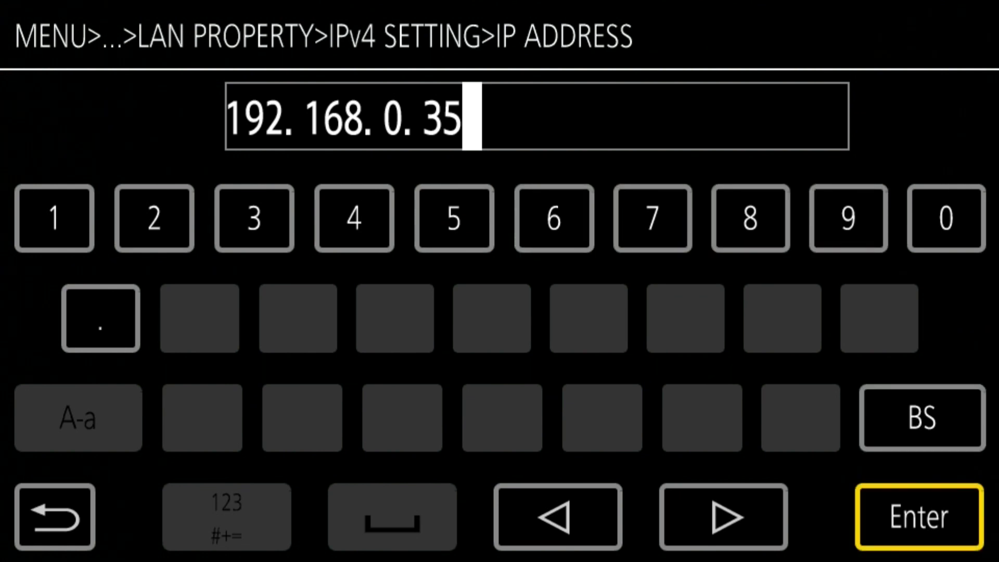
key(Return)
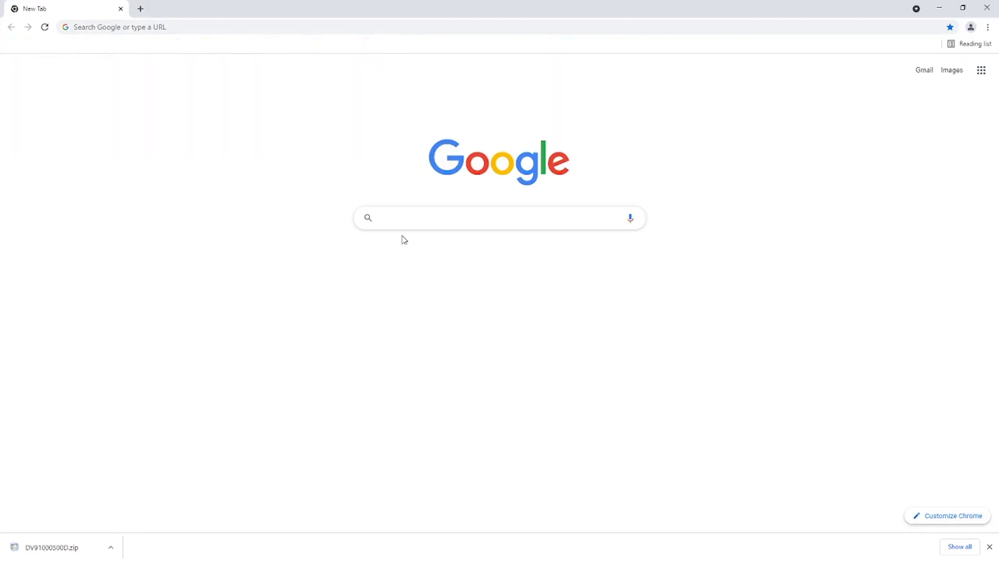
Search Google for 'panasonic pass'
text(panasonic )
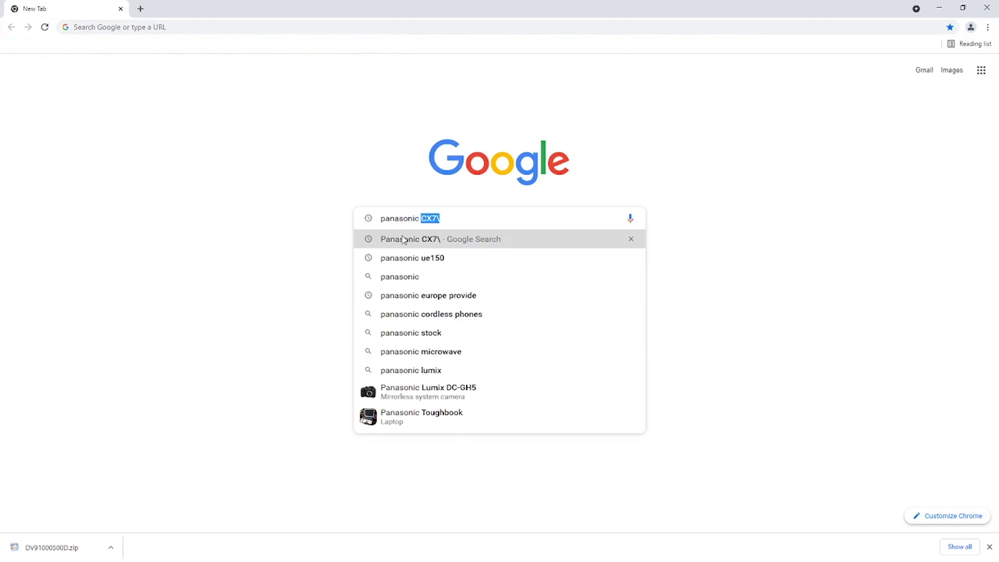
text(pass)
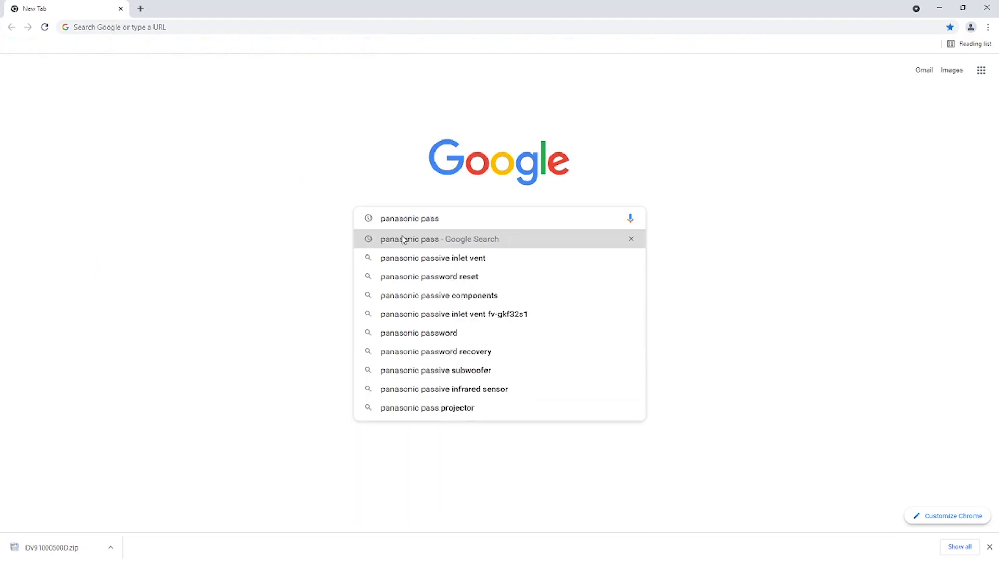
click(404, 239)
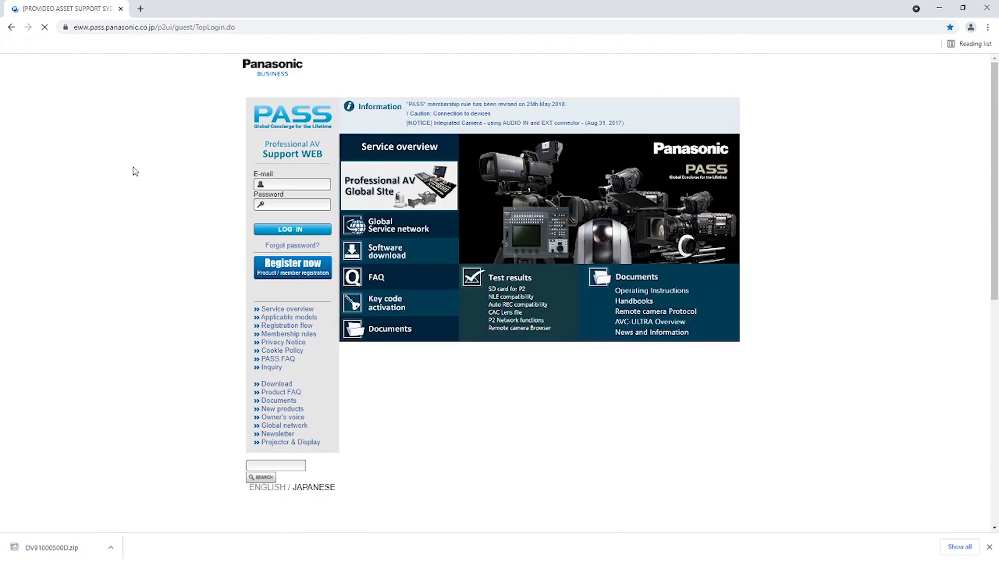
On the PASS download page, choose AK-HRP250 ROP Setup Software Ver 2.0.0.0 under Software Tools
click(415, 262)
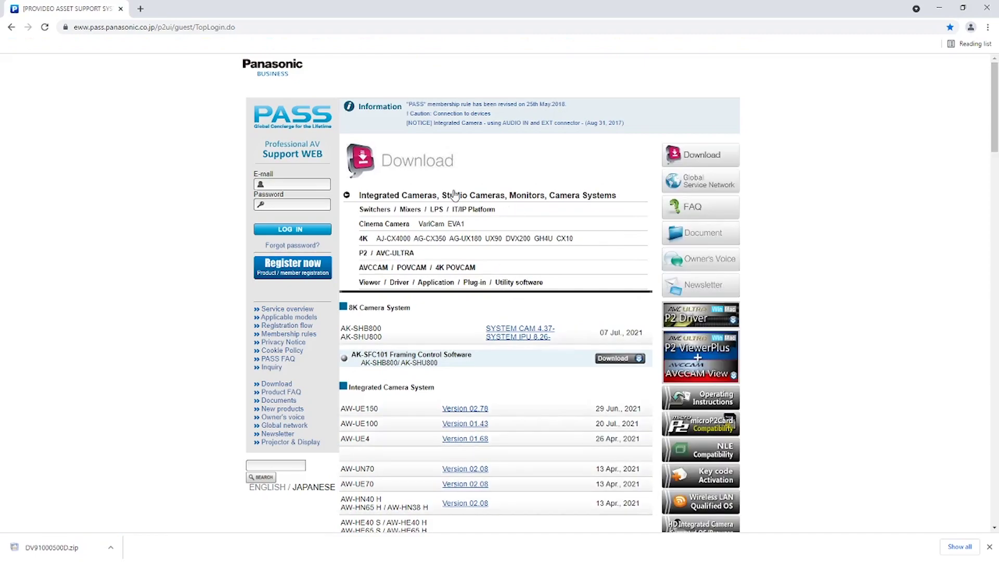
scroll(520, 319, down, 10)
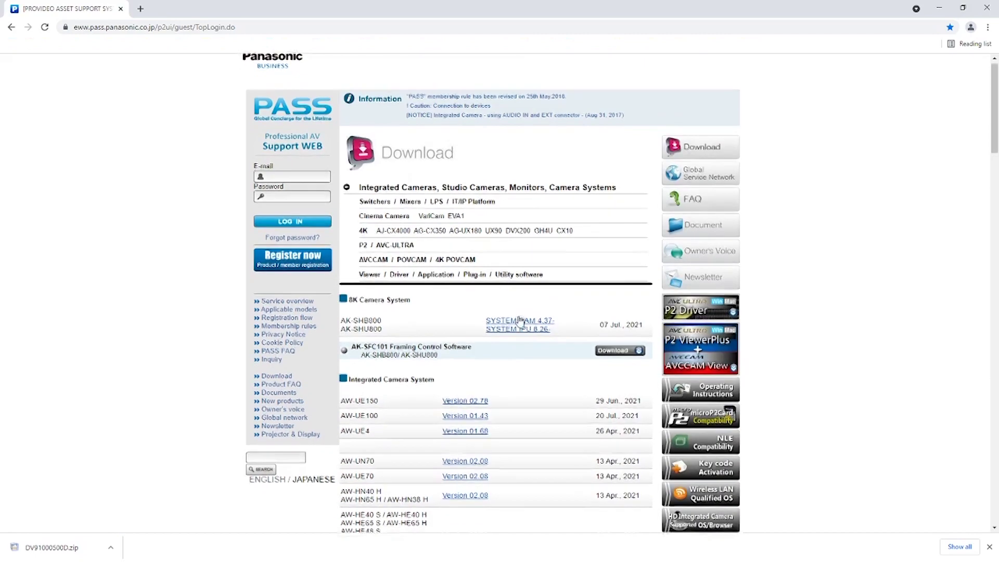
scroll(520, 320, down, 20)
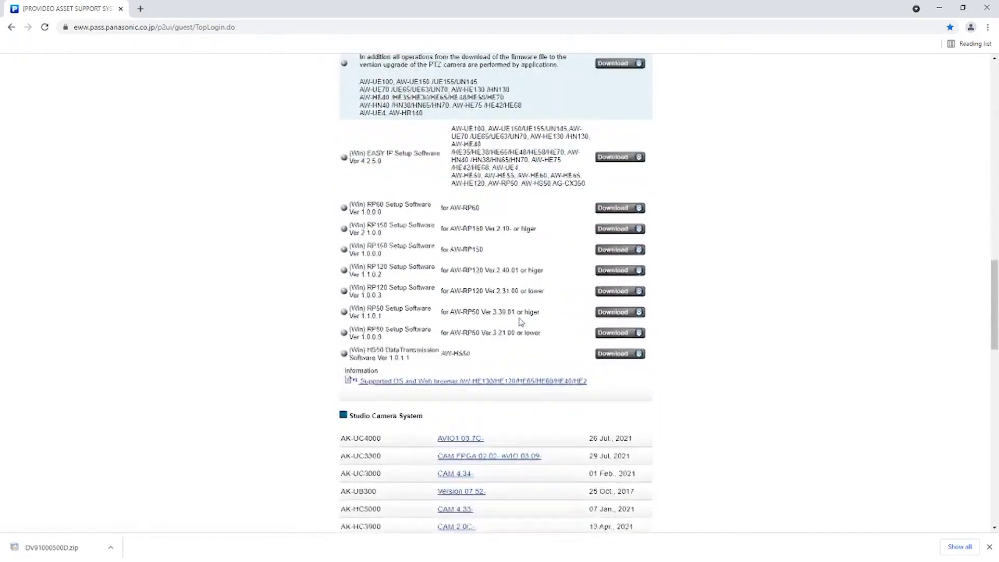
scroll(520, 321, down, 4)
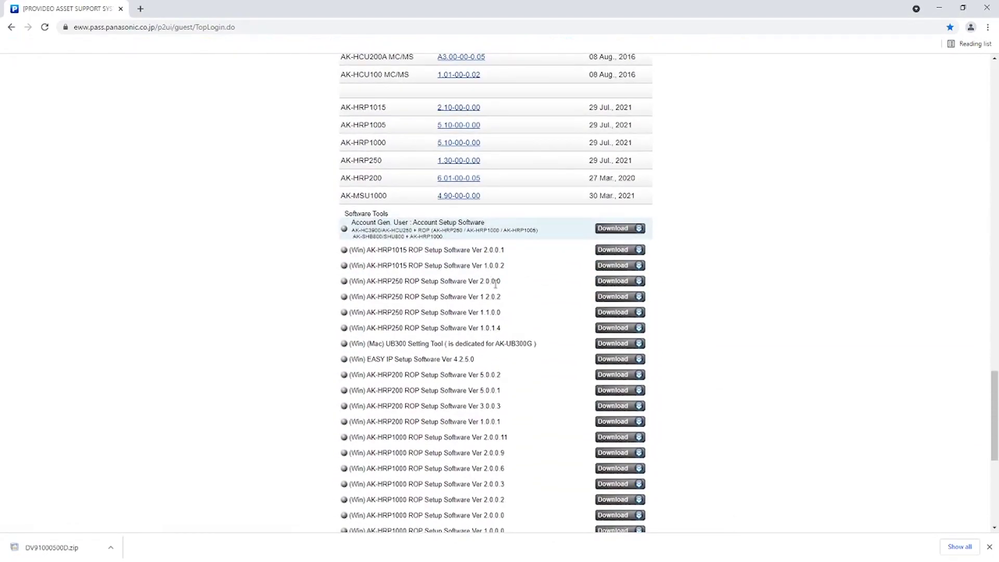
click(609, 282)
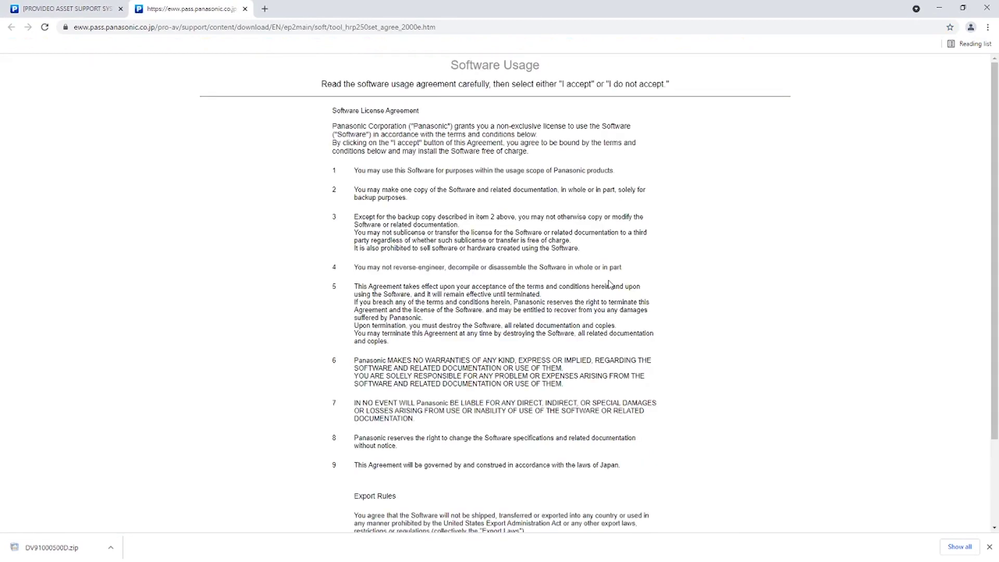
Accept the software licence agreement and download the AK-HRP250 setup software
scroll(608, 283, down, 3)
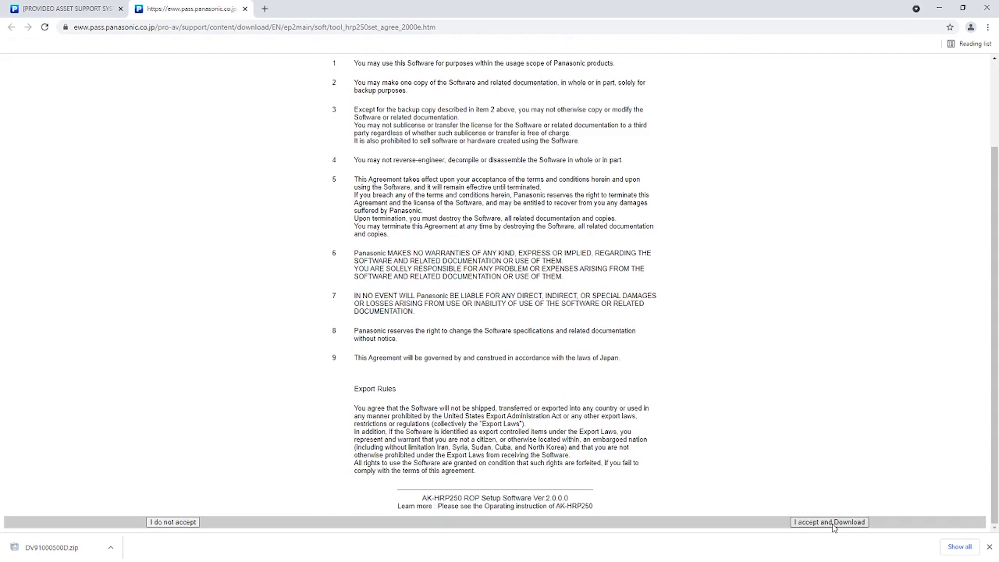
click(833, 524)
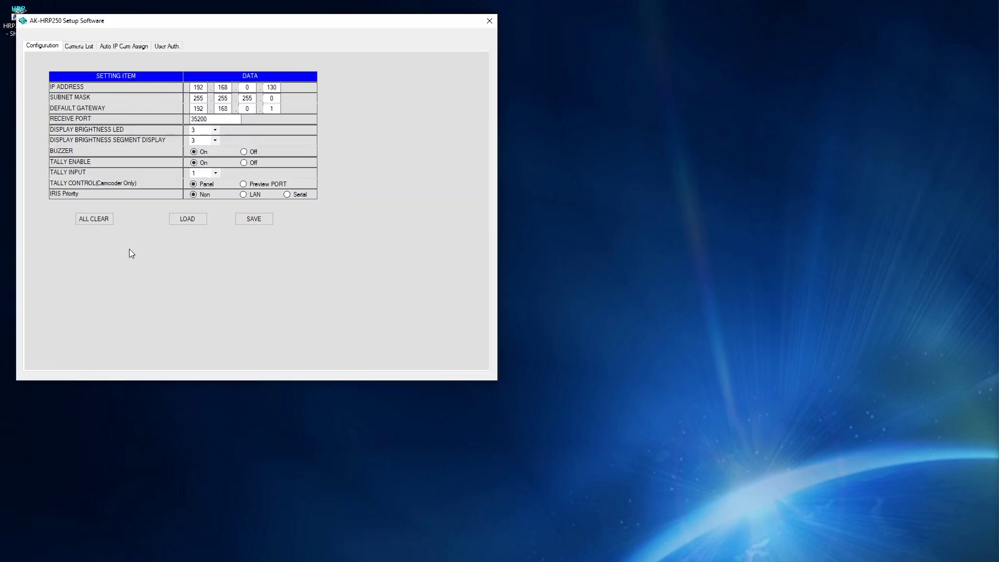
Set the panel IP address to 192.168.0.250 and tally control to Preview PORT
drag(212, 22, 276, 97)
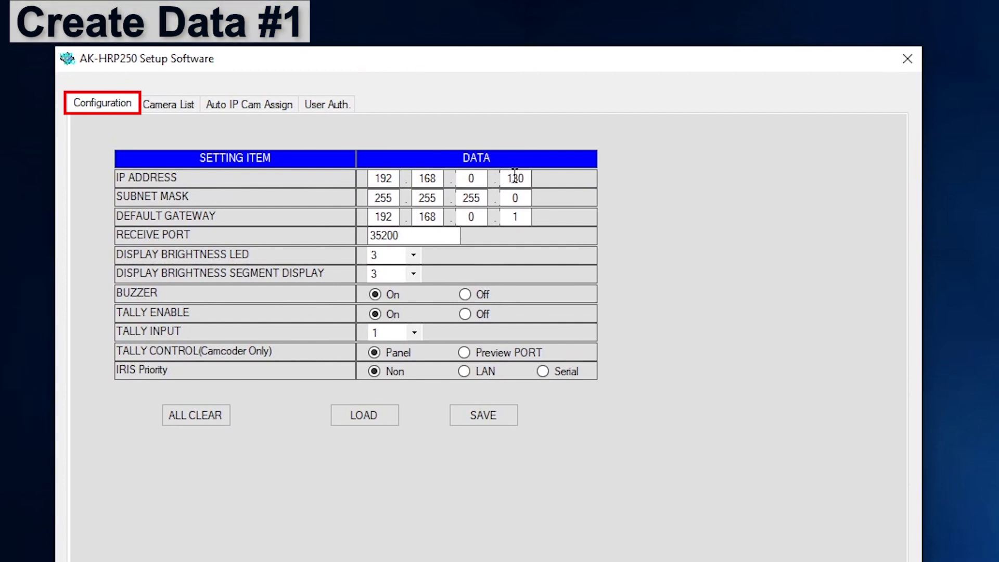
double_click(504, 178)
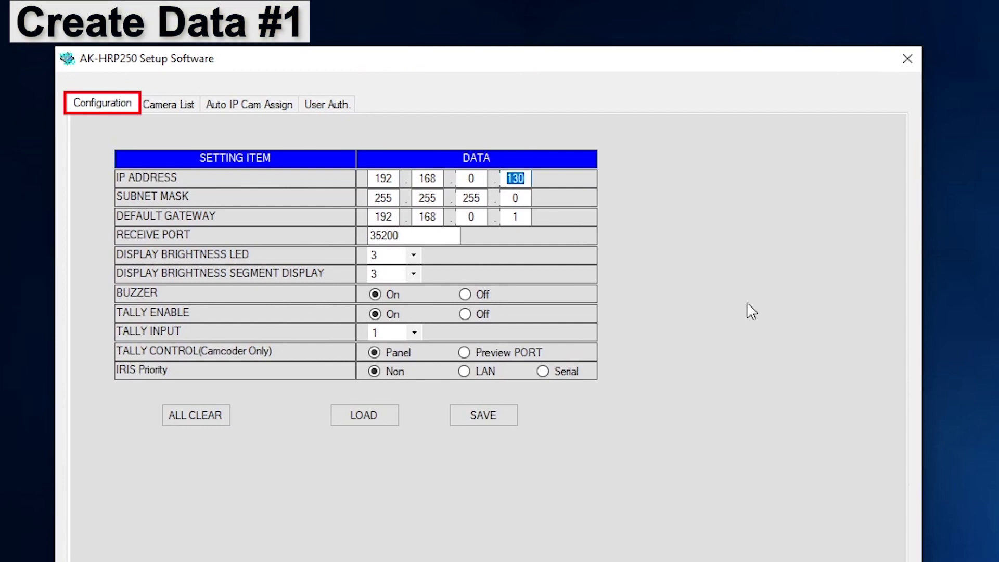
text(250)
click(464, 353)
Save the configuration data over CONFIG.r25
click(492, 422)
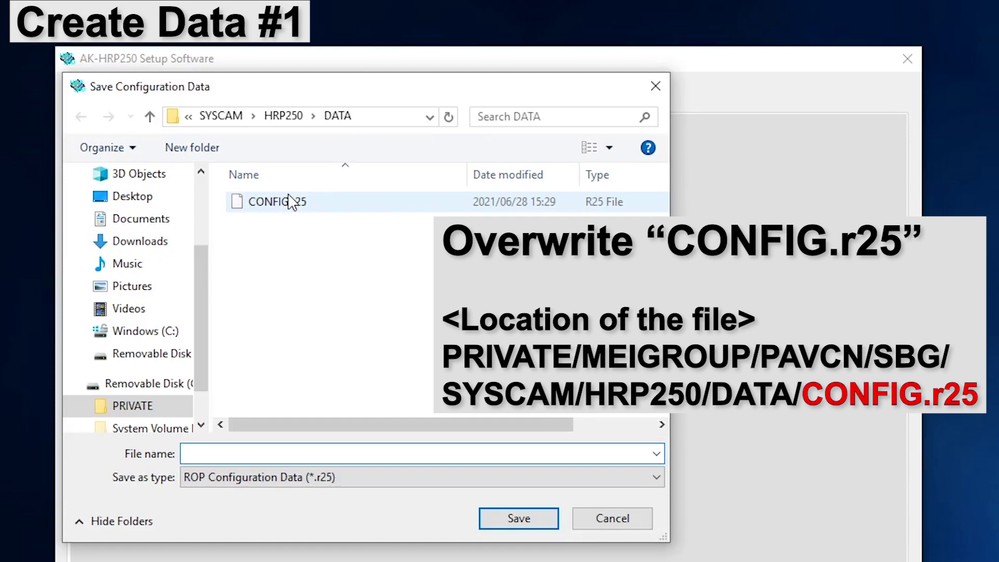
click(312, 203)
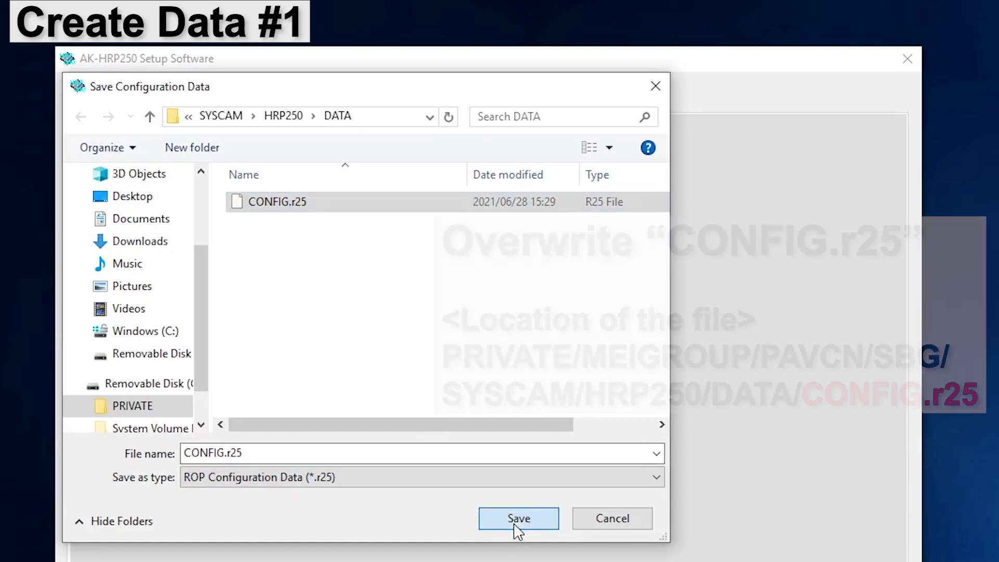
click(517, 530)
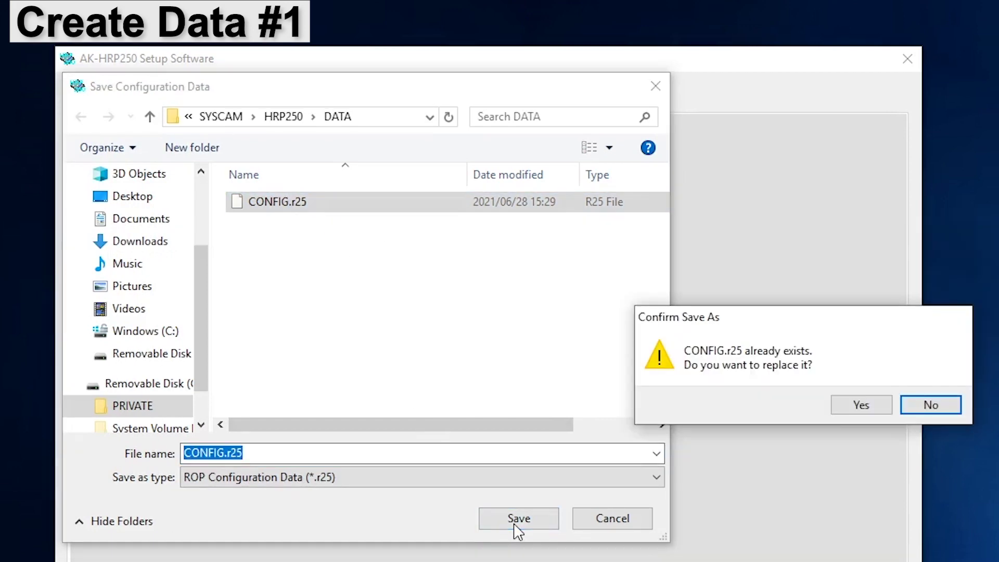
click(849, 411)
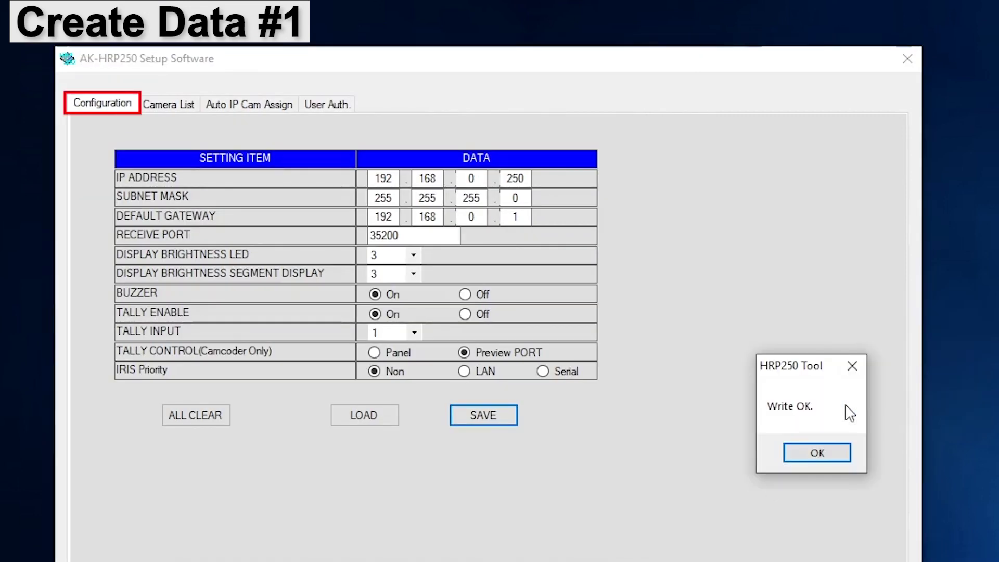
click(827, 455)
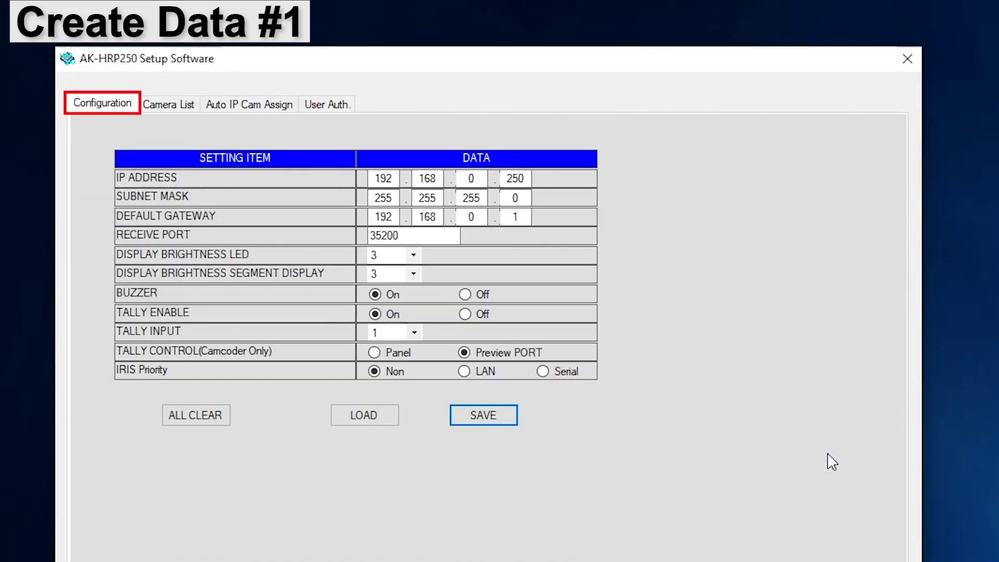
Give camera C01 the user name CX350 and a password on the User Auth. tab
click(336, 104)
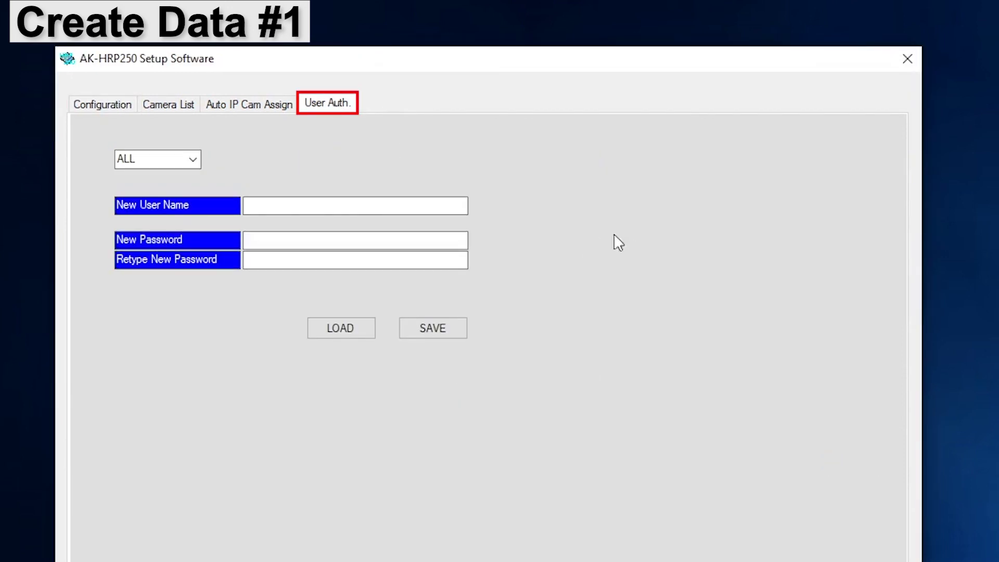
click(193, 159)
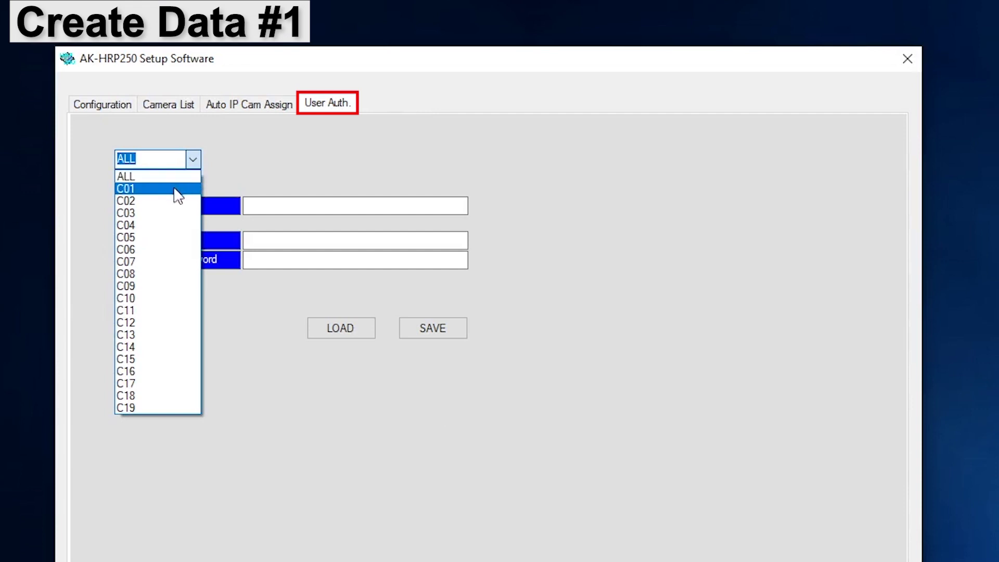
click(174, 189)
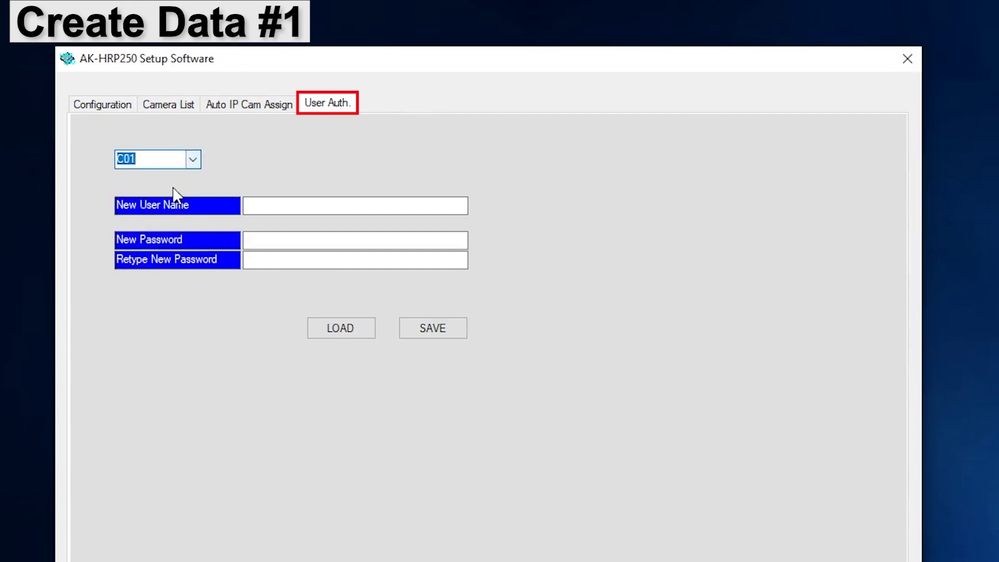
click(289, 207)
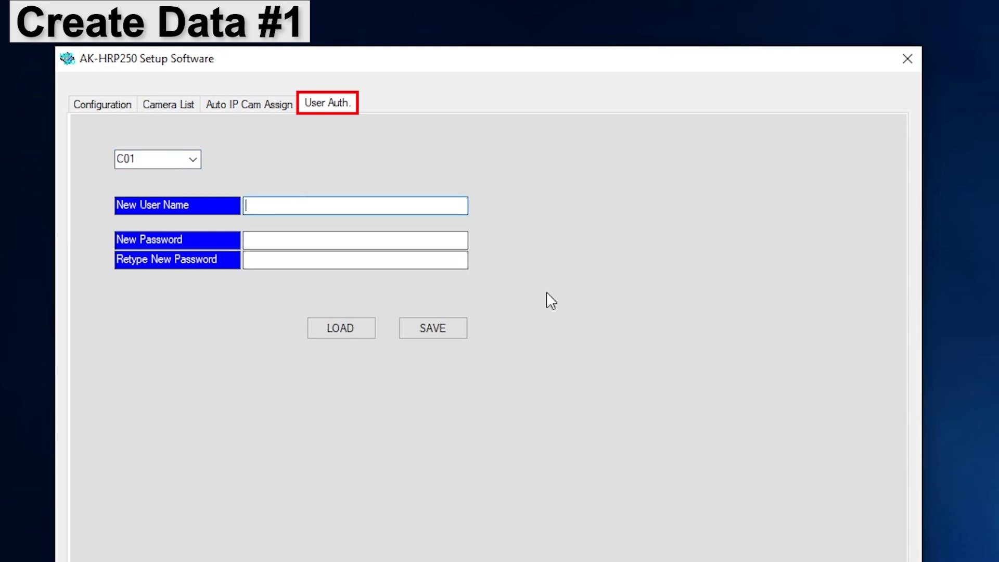
text(CX350******)
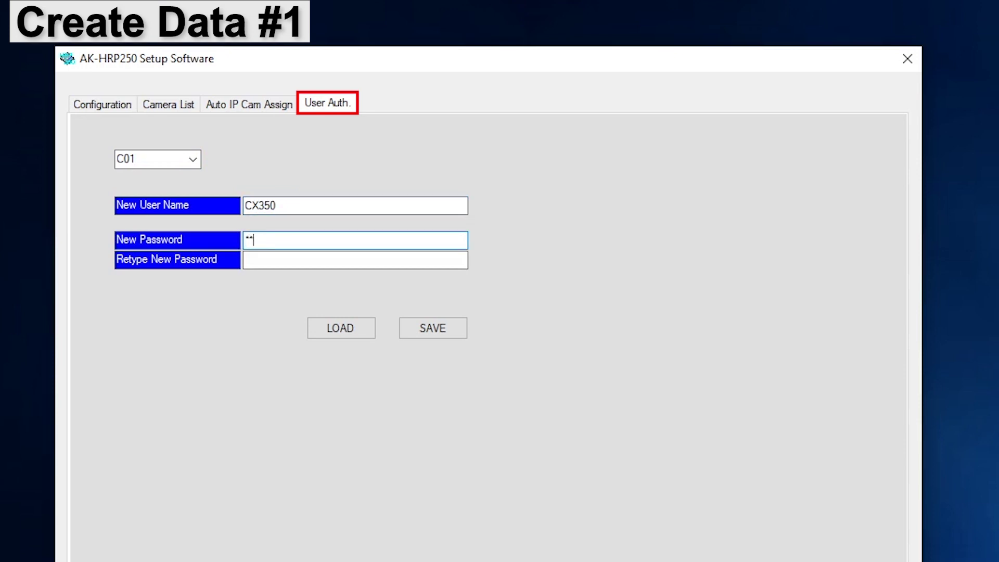
text(******)
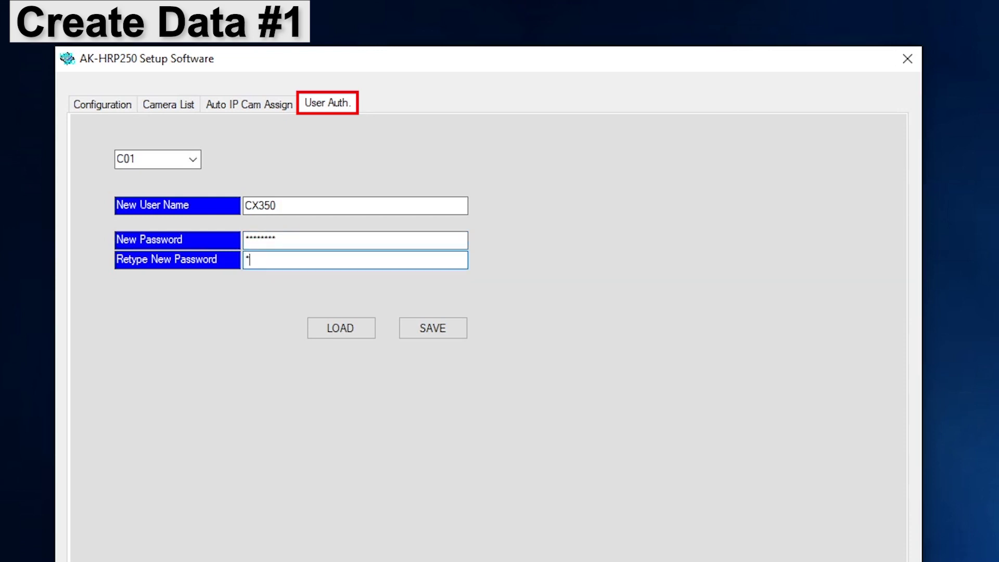
text(****)
Save the user authentication settings over Network.s25
click(447, 315)
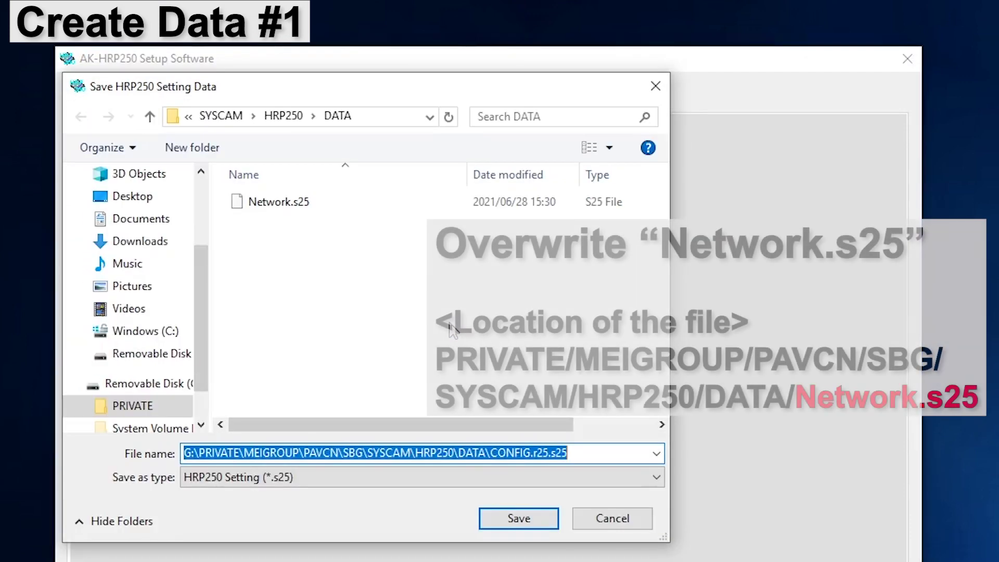
click(274, 203)
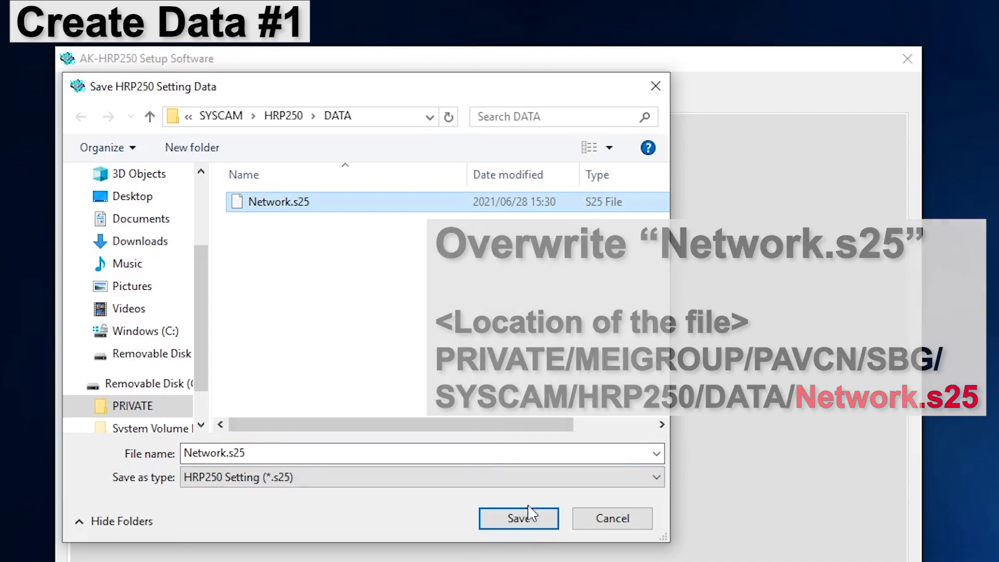
click(520, 517)
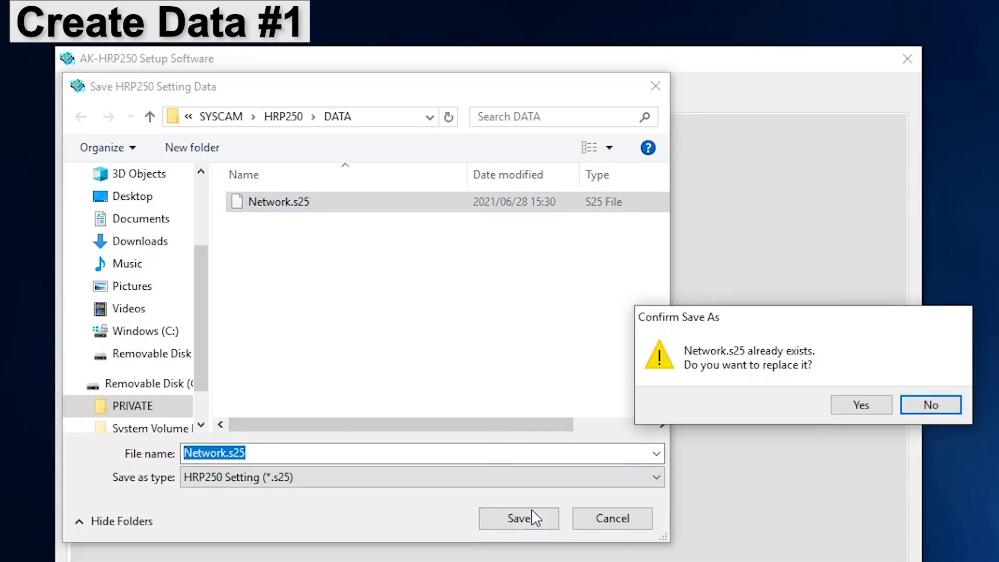
click(859, 404)
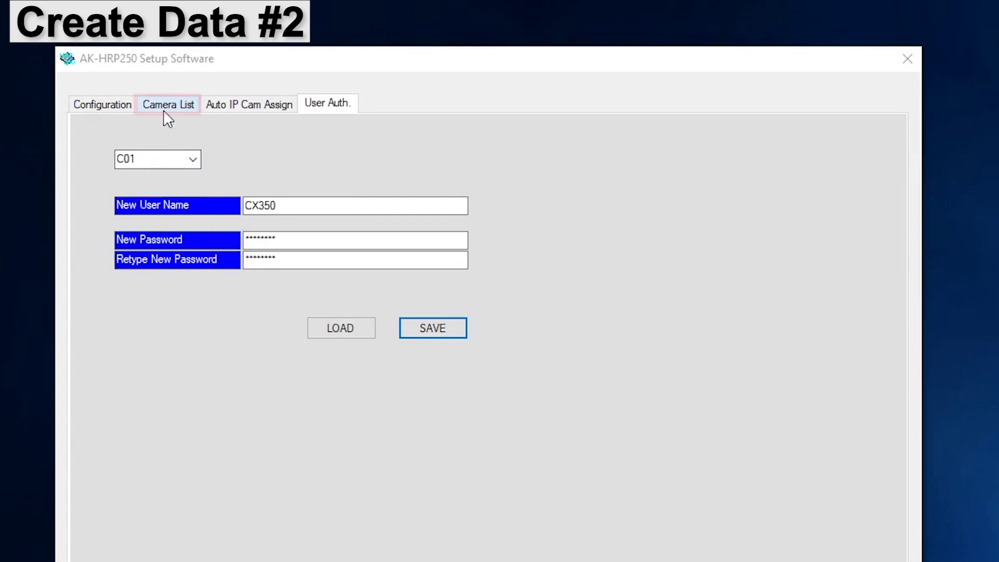
Set camera C01 to Network(AG) at IP 192.168.0.35 with port 49154
click(166, 106)
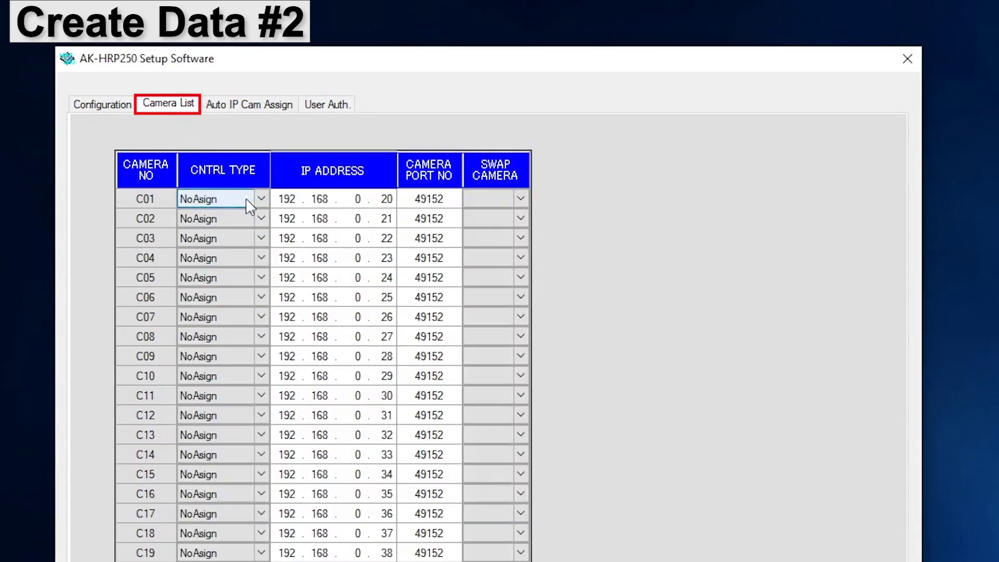
click(259, 198)
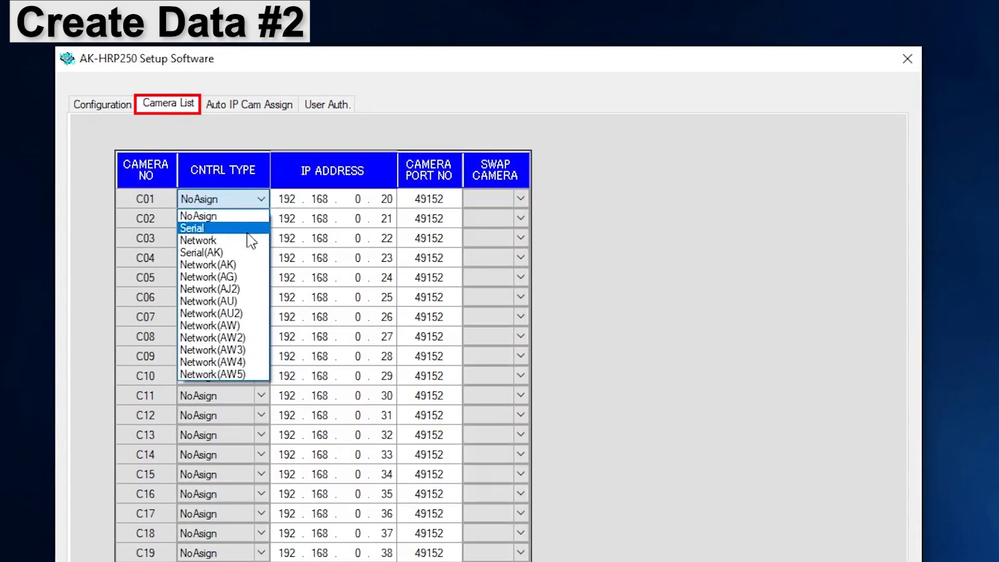
click(240, 277)
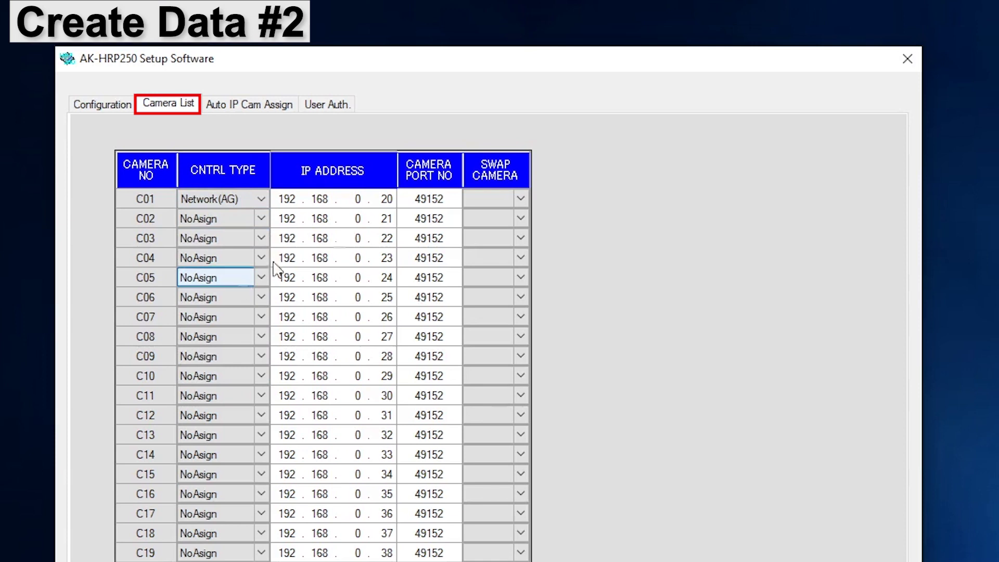
double_click(387, 199)
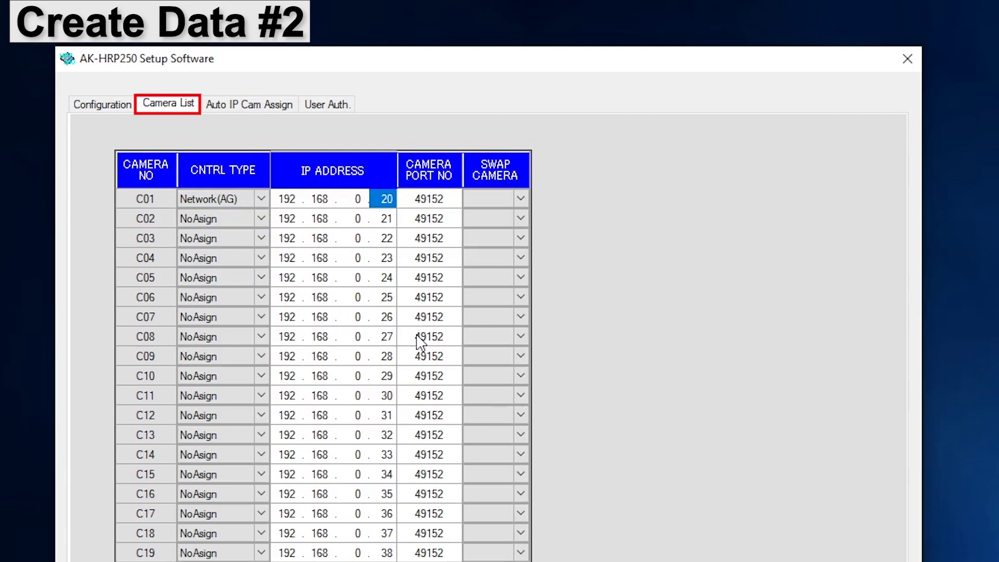
text(35)
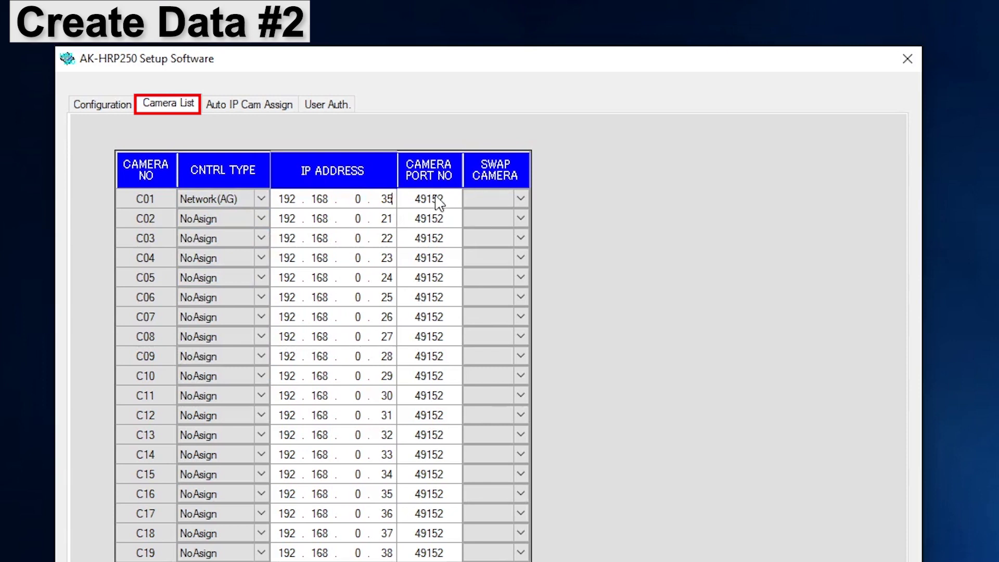
click(445, 202)
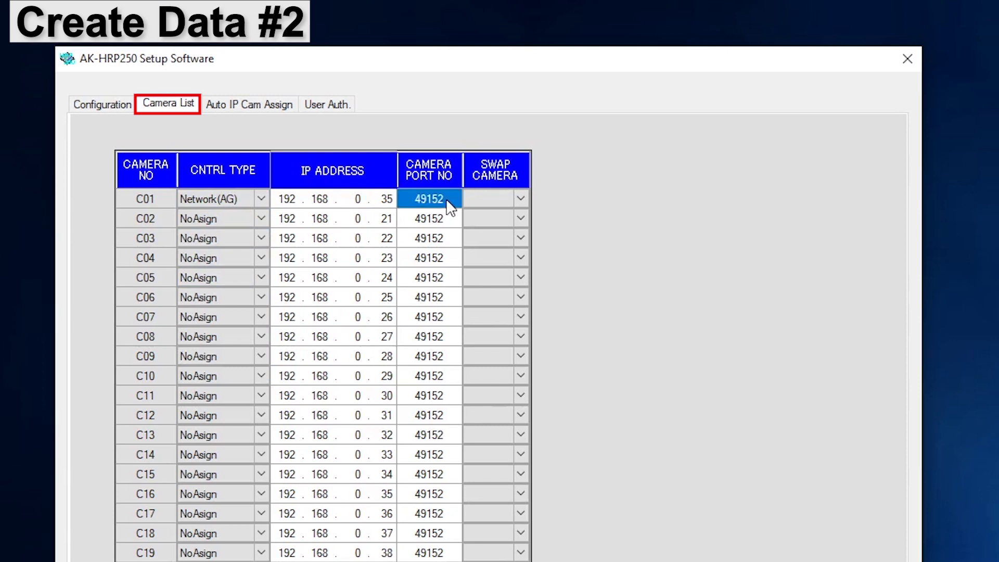
click(446, 201)
click(447, 205)
click(445, 201)
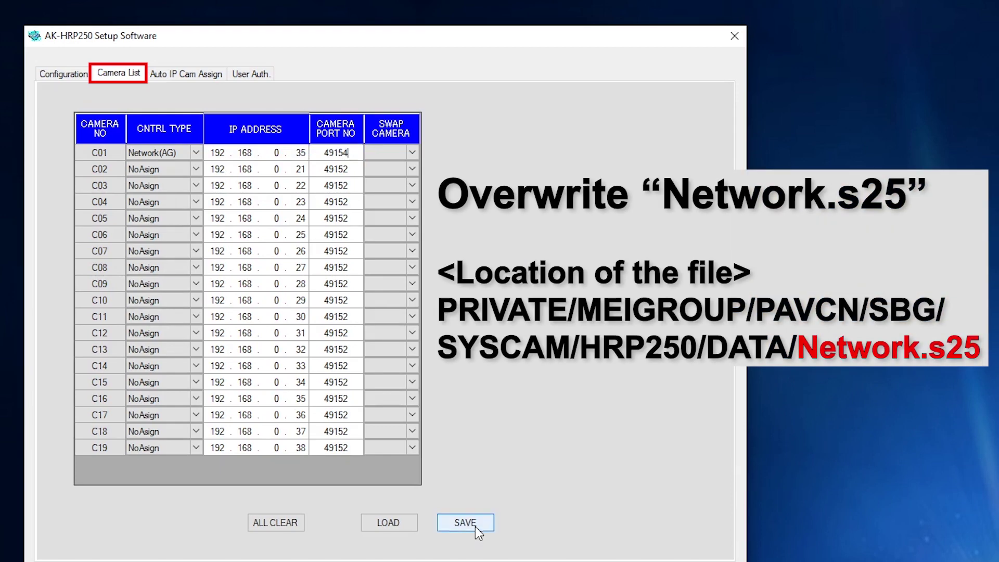
Save the camera list over Network.s25
click(475, 522)
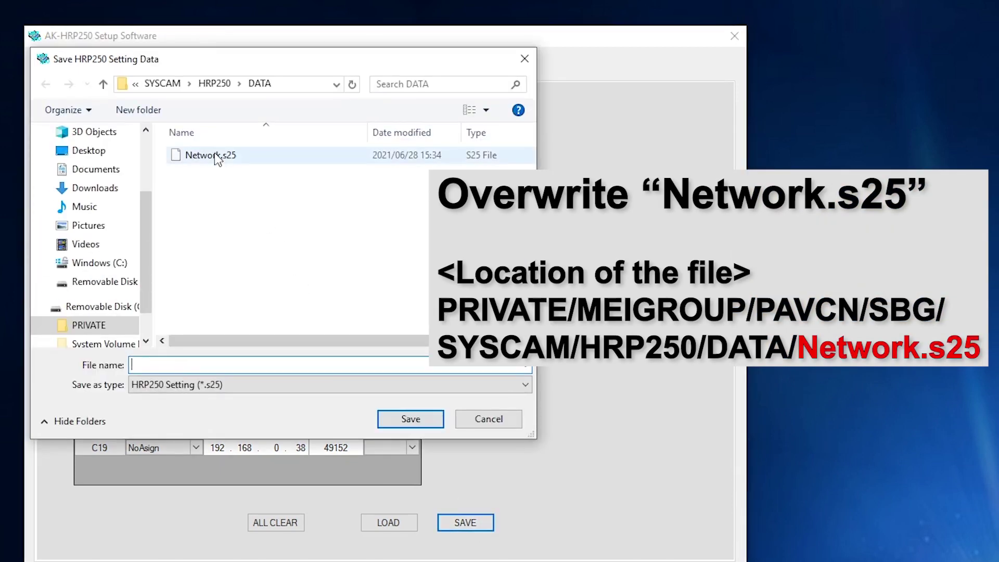
click(217, 156)
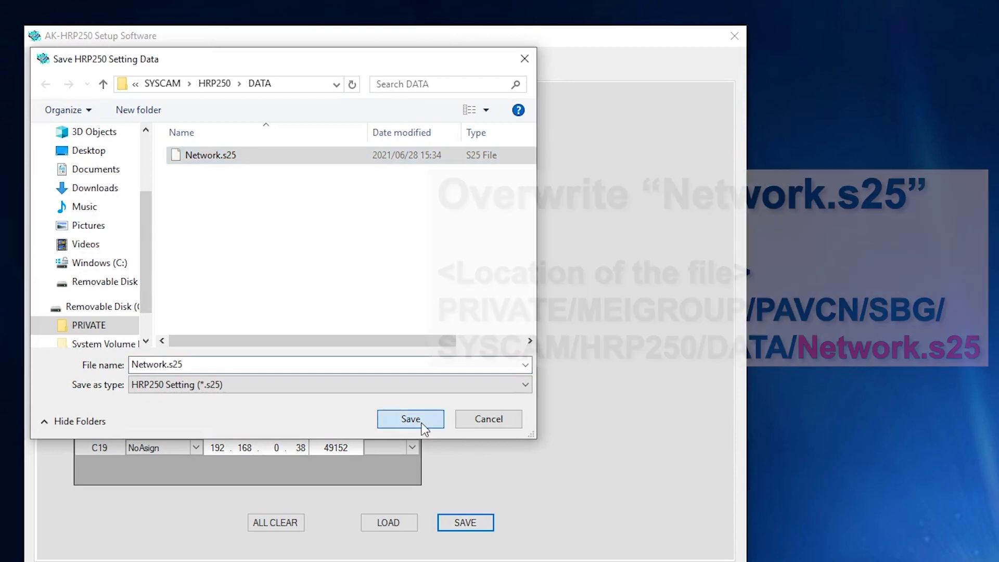
click(422, 425)
click(692, 328)
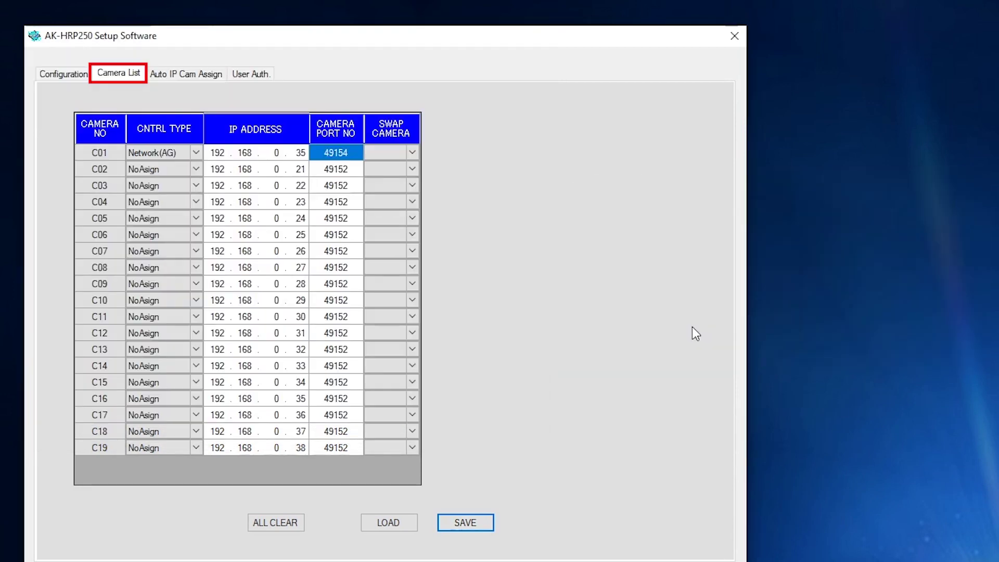
click(673, 366)
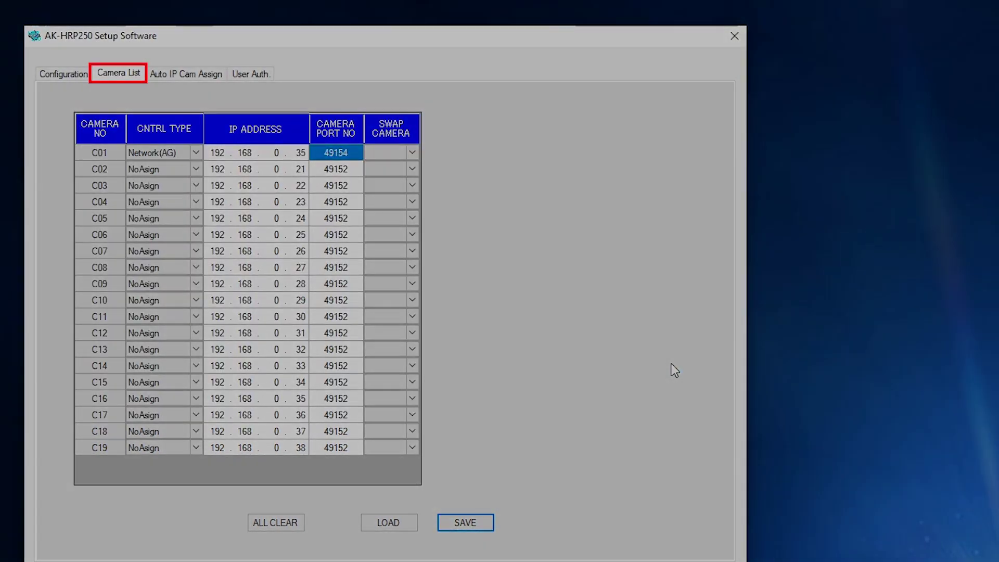